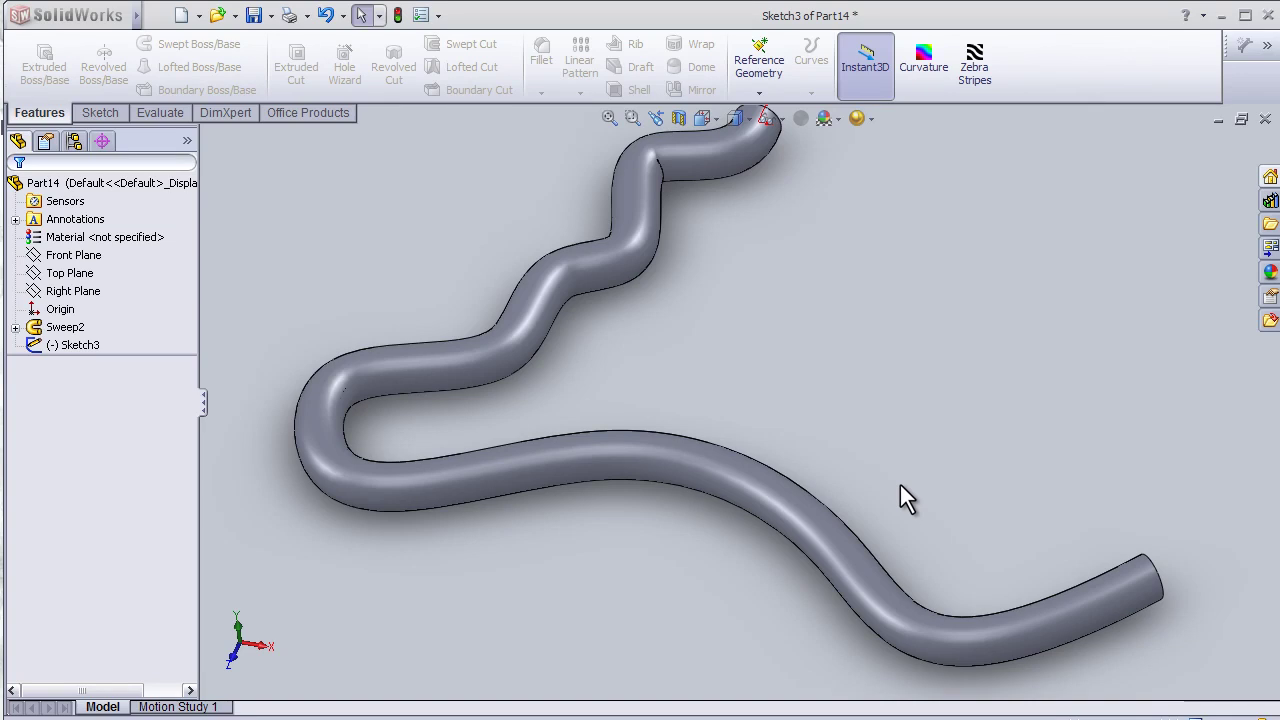
- Orbit and zoom around the swept wavy tube to inspect its shape
{"action": "middle_click_drag", "start_coordinate": [841, 392], "coordinate": [825, 385]}
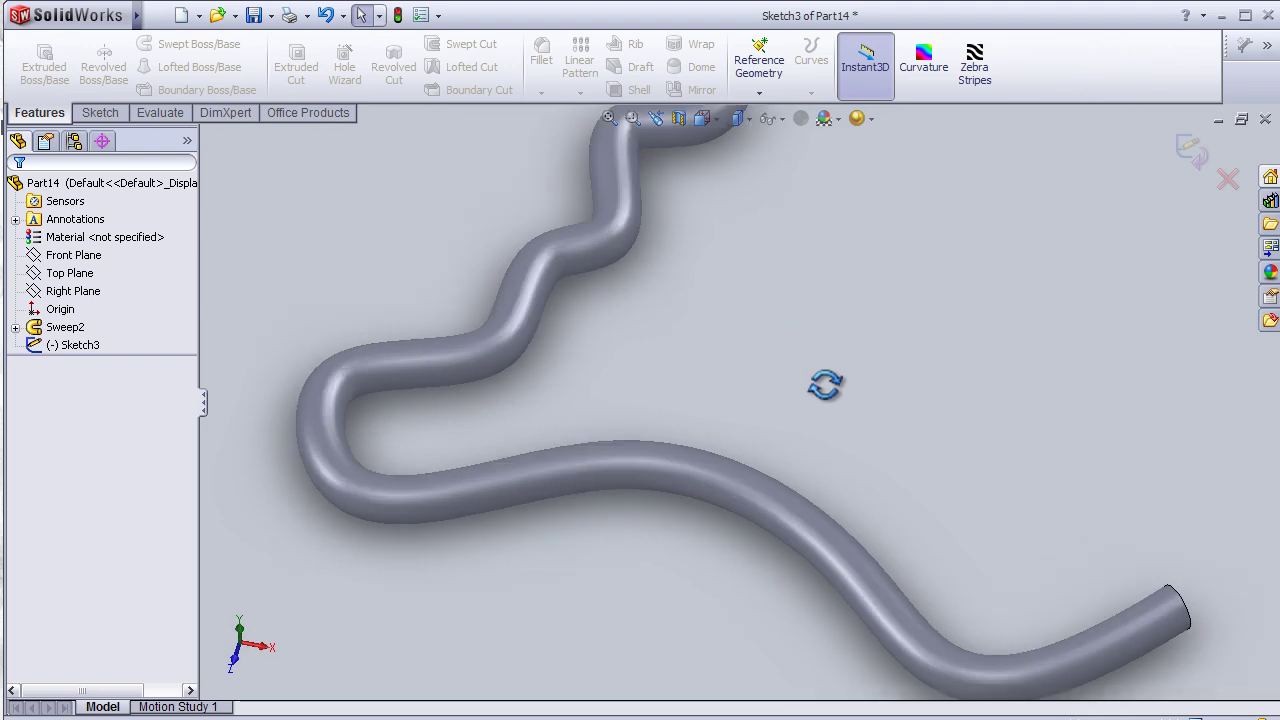
{"action": "scroll", "coordinate": [755, 365], "scroll_direction": "up", "scroll_amount": 1}
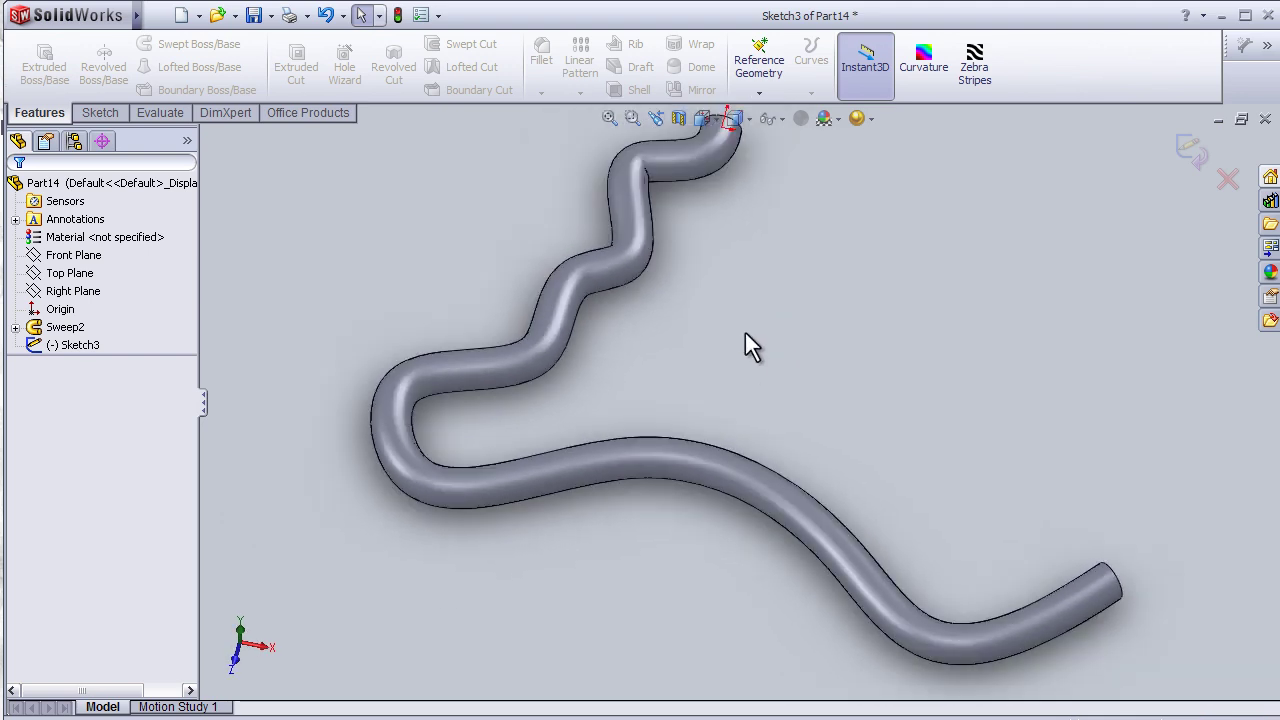
{"action": "mouse_move", "coordinate": [741, 330]}
{"action": "middle_mouse_down"}
{"action": "mouse_move", "coordinate": [723, 334]}
{"action": "mouse_move", "coordinate": [750, 313]}
{"action": "middle_mouse_up"}
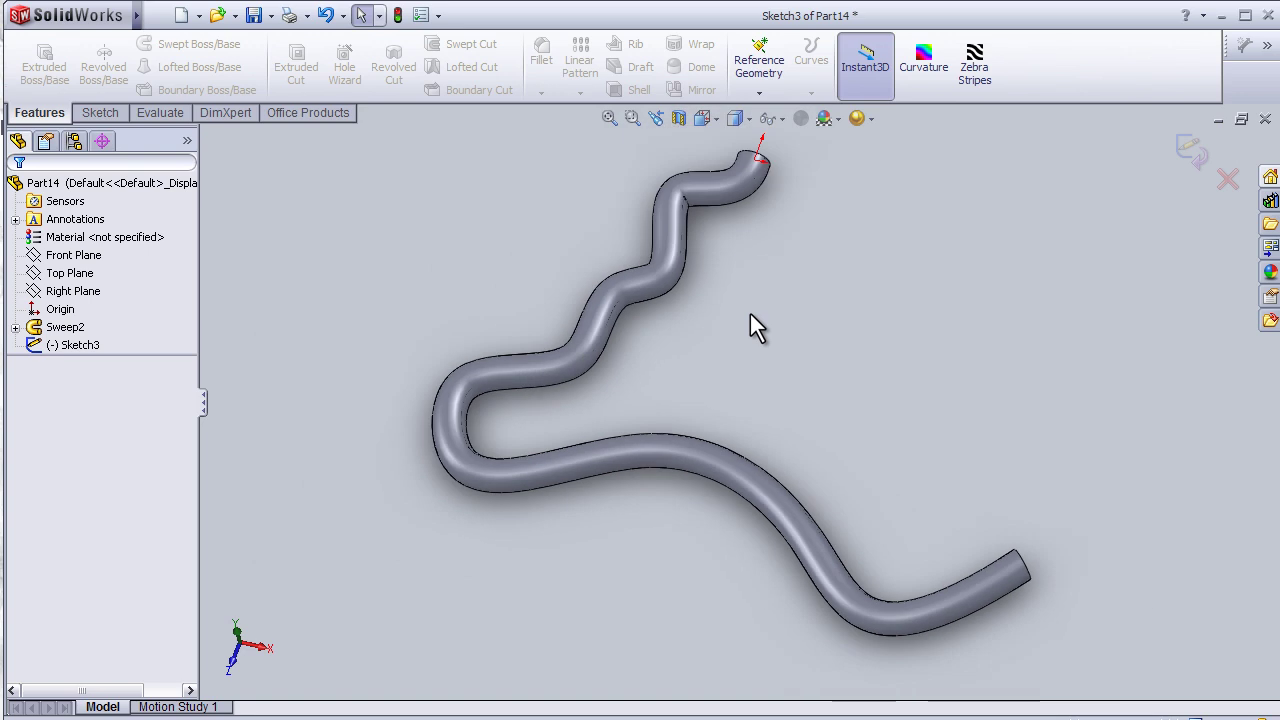
- View the tube's top end Normal To and zoomed in, and discard the unused Sketch3
{"action": "key", "text": "space"}
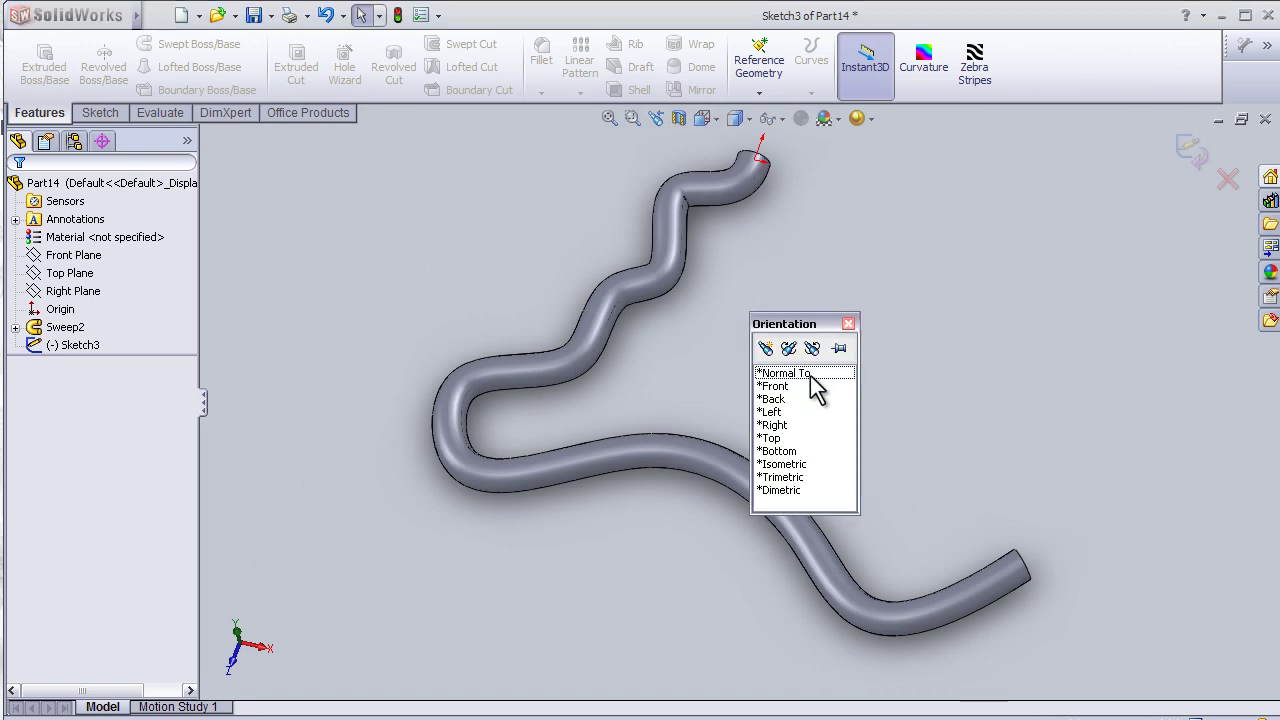
{"action": "left_click", "coordinate": [810, 373]}
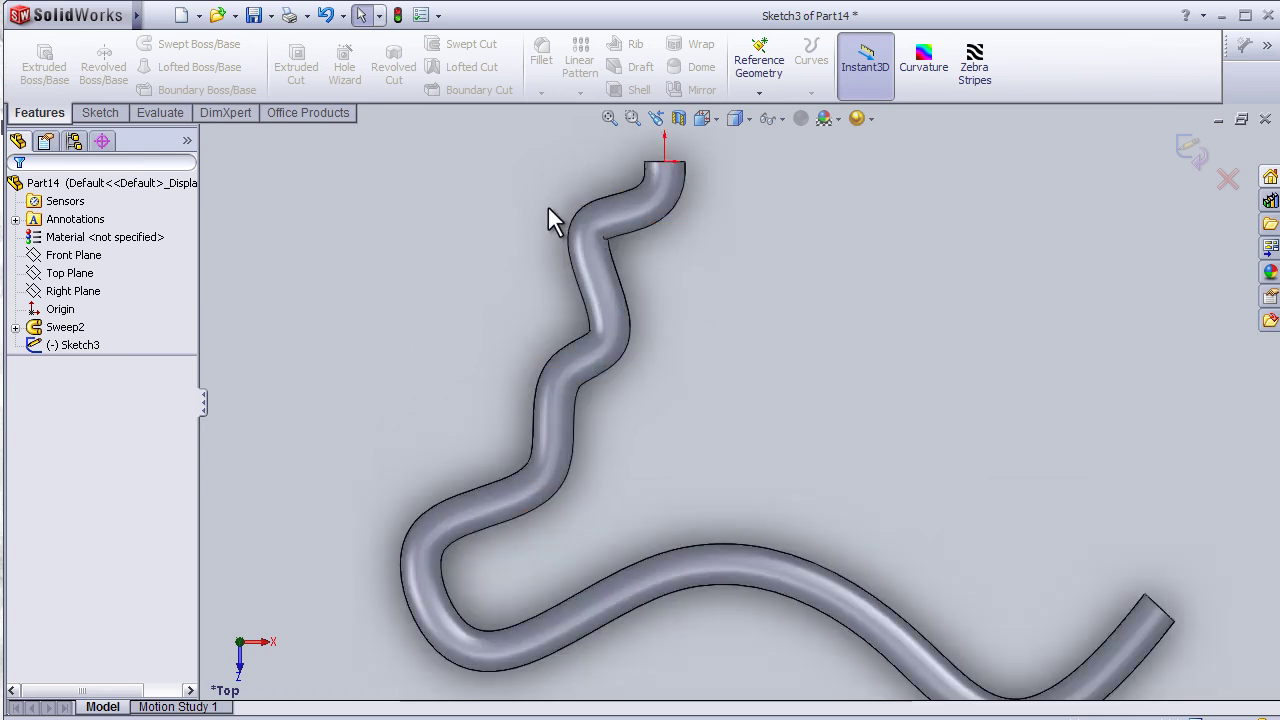
{"action": "scroll", "coordinate": [548, 207], "scroll_direction": "down", "scroll_amount": 1}
{"action": "scroll", "coordinate": [562, 204], "scroll_direction": "down", "scroll_amount": 1}
{"action": "scroll", "coordinate": [563, 204], "scroll_direction": "down", "scroll_amount": 1}
{"action": "scroll", "coordinate": [565, 204], "scroll_direction": "down", "scroll_amount": 1}
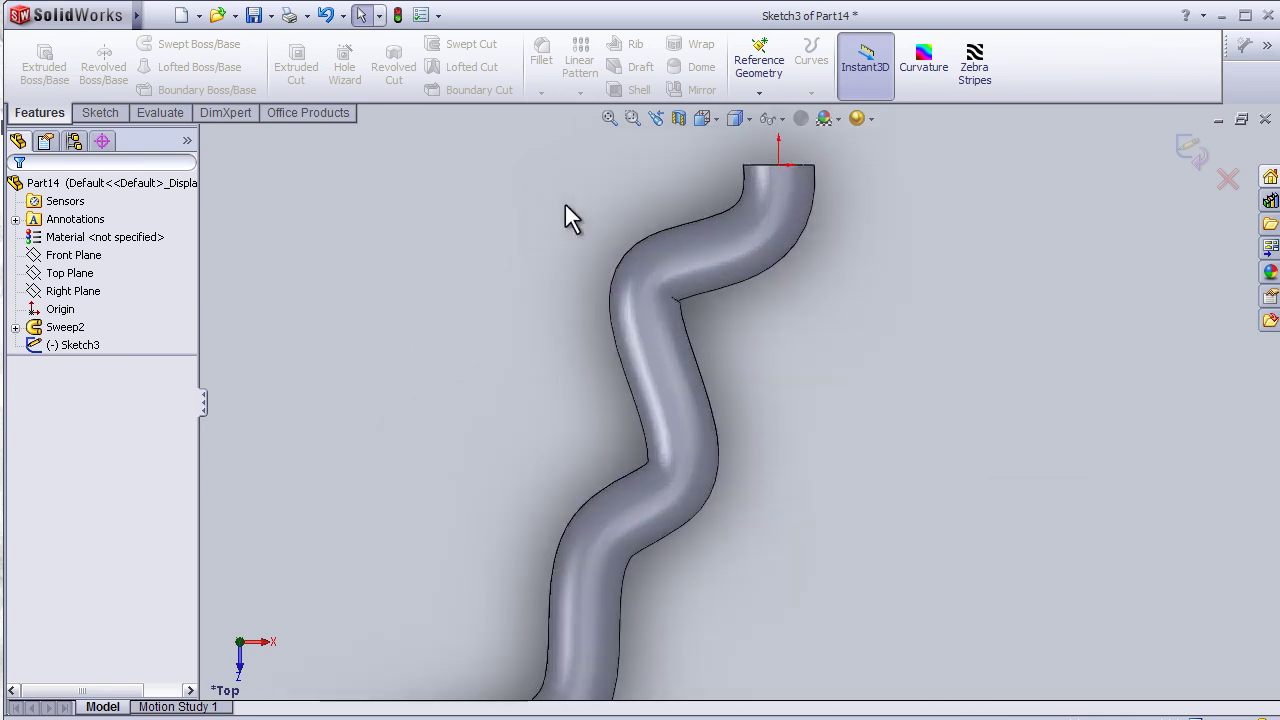
{"action": "scroll", "coordinate": [565, 206], "scroll_direction": "down", "scroll_amount": 1}
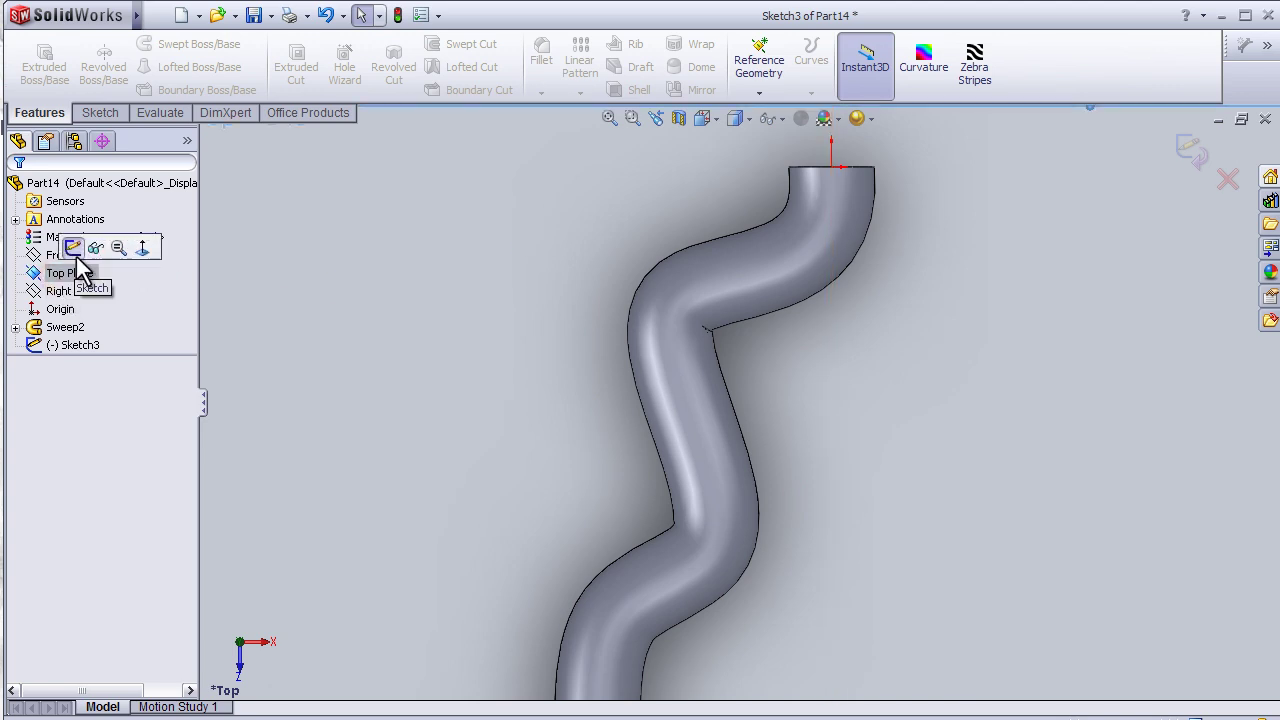
{"action": "left_click", "coordinate": [68, 248]}
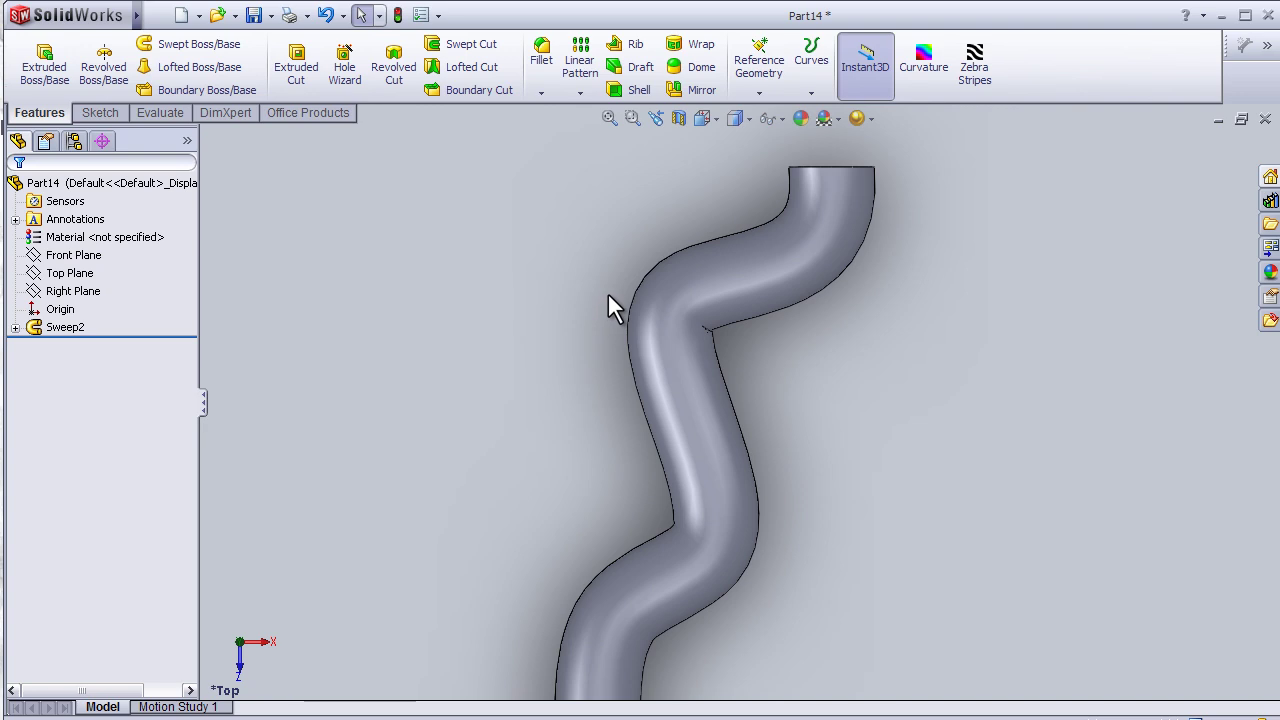
- Start a new sketch on the Top Plane
{"action": "left_click", "coordinate": [74, 273]}
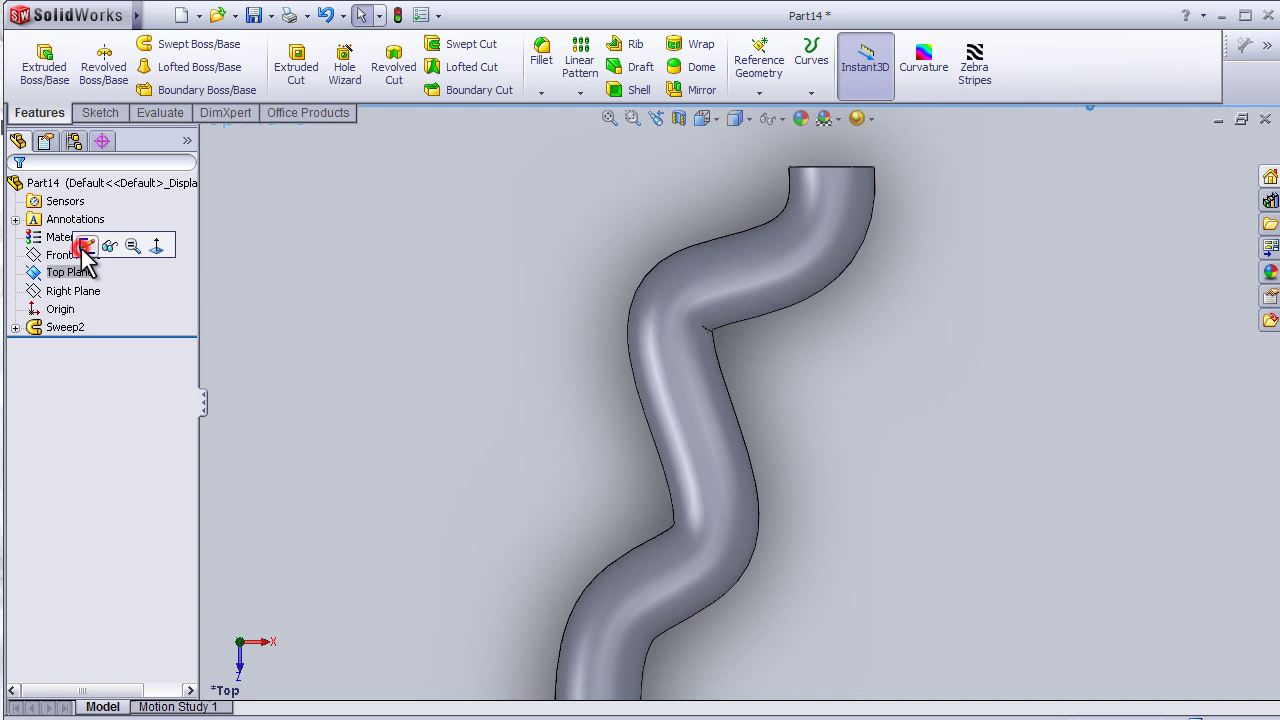
{"action": "left_click", "coordinate": [85, 246]}
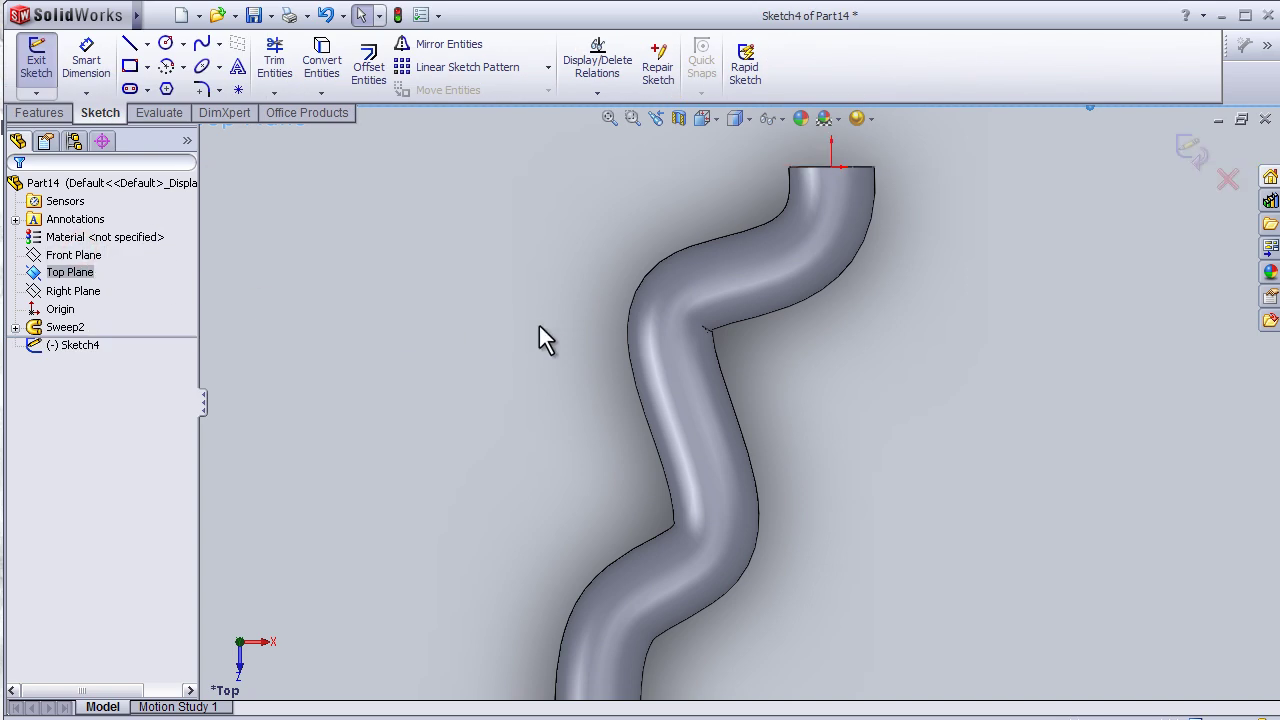
{"action": "key", "text": "space"}
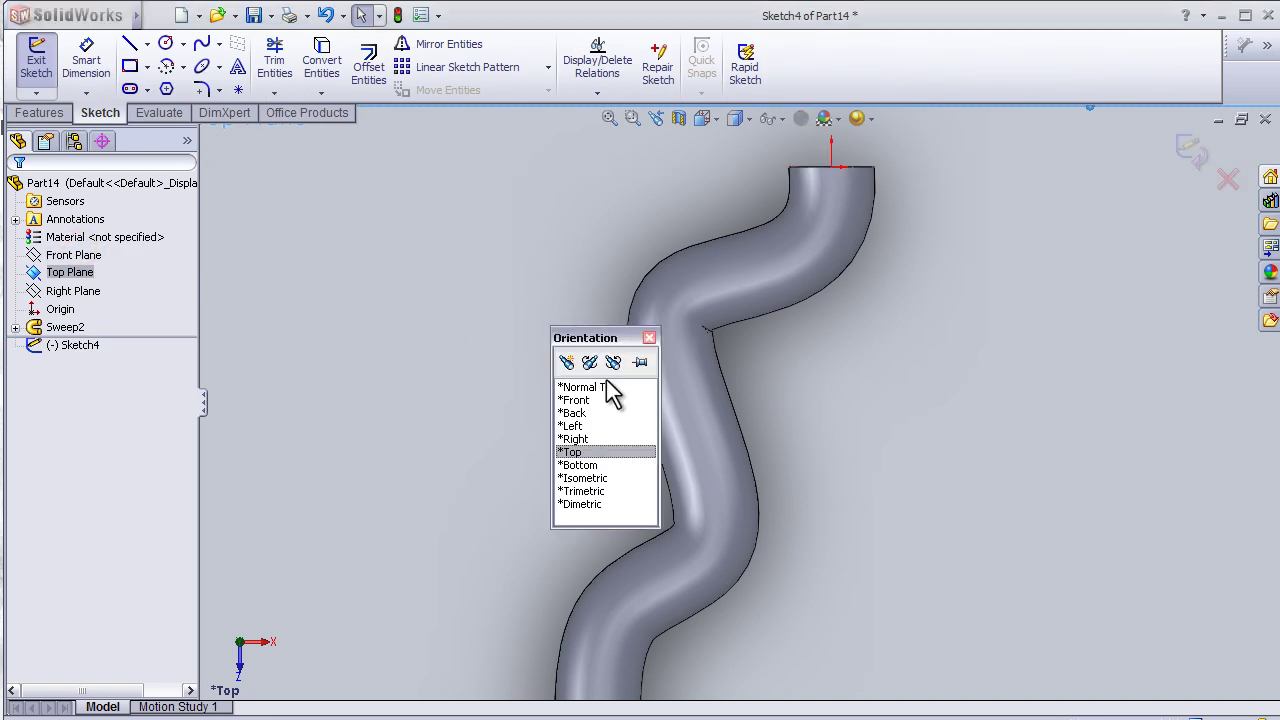
- Draw a circle centred on the tube's top end
{"action": "left_click", "coordinate": [165, 43]}
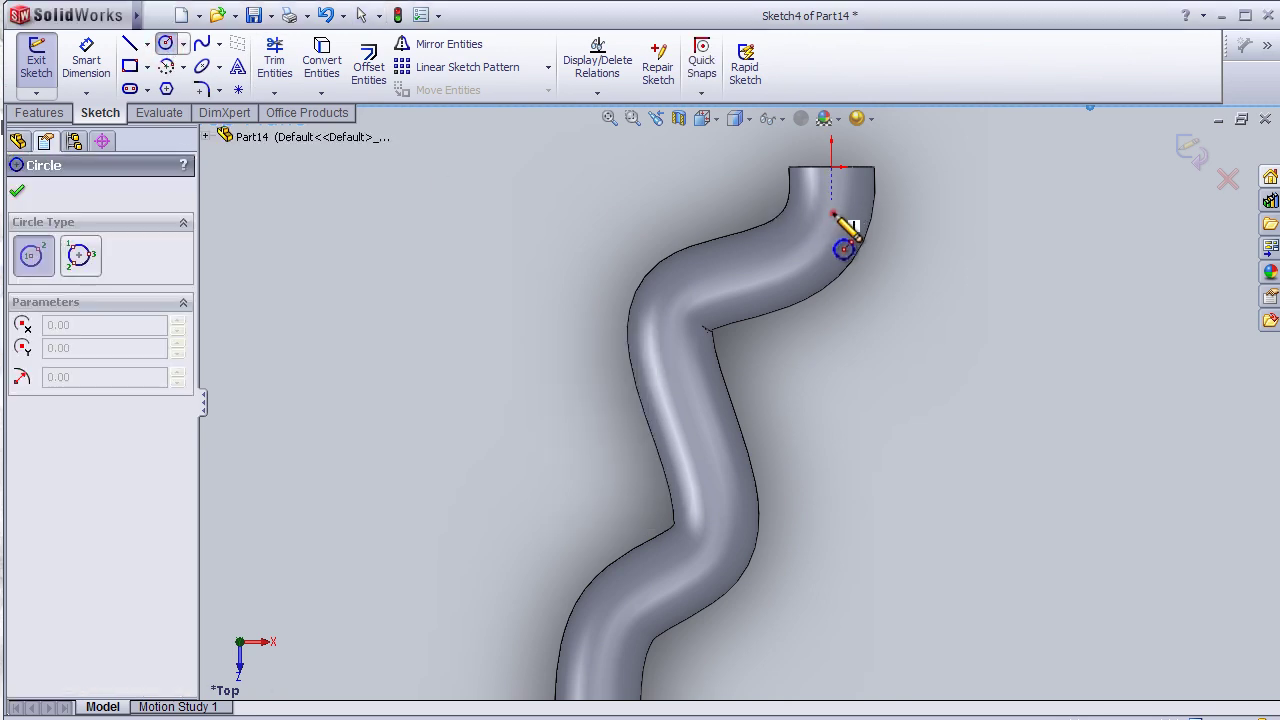
{"action": "left_click", "coordinate": [828, 221]}
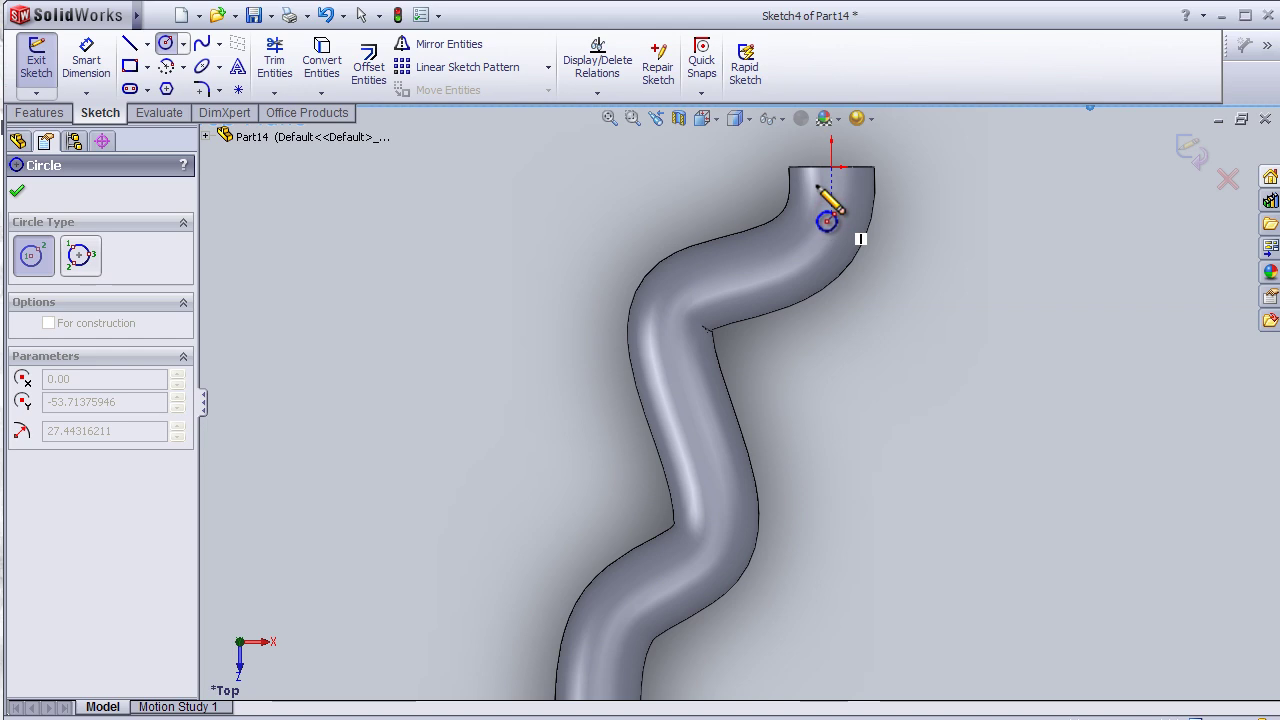
{"action": "left_click", "coordinate": [824, 238]}
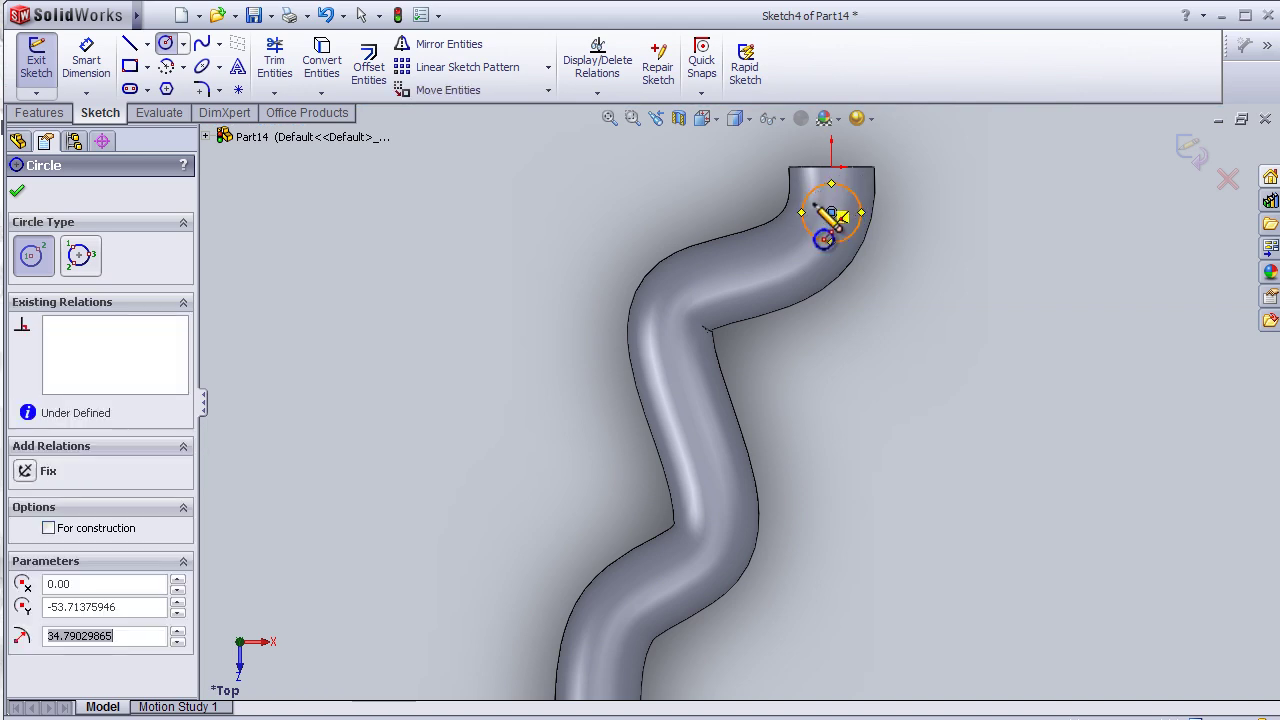
{"action": "left_click", "coordinate": [95, 70]}
- Dimension the sketched circle's diameter as 55 mm
{"action": "left_click", "coordinate": [825, 200]}
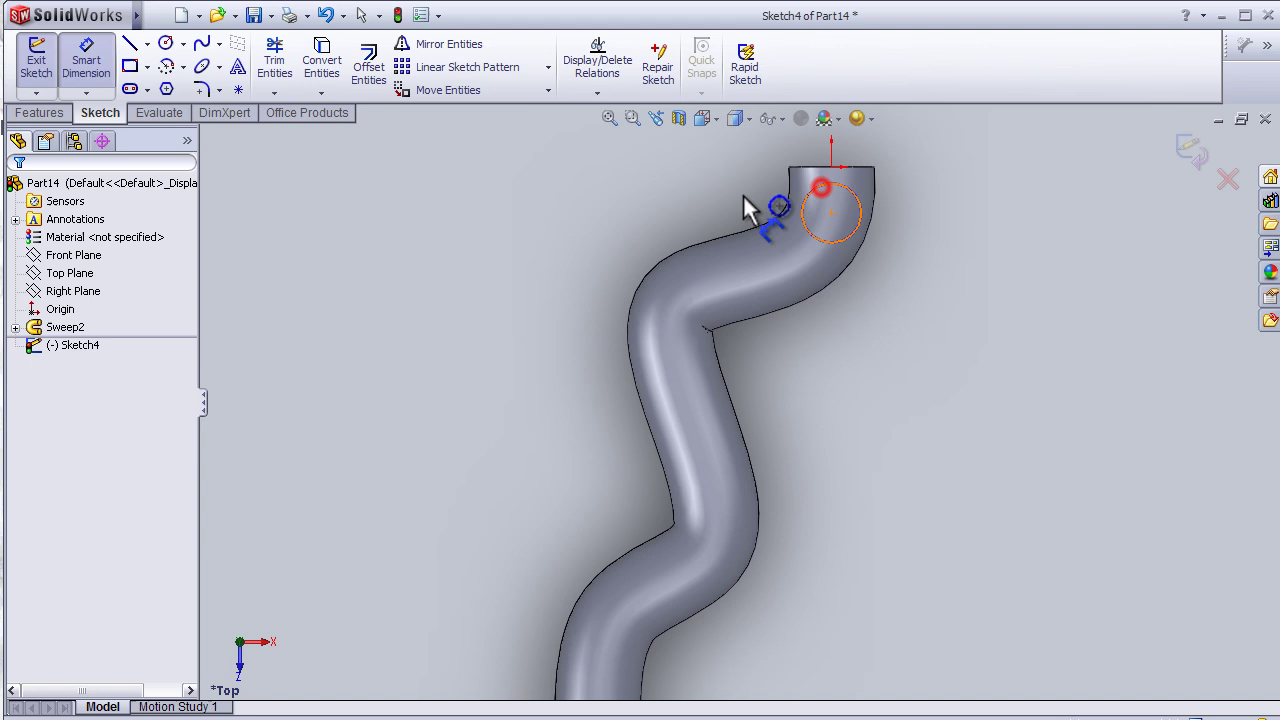
{"action": "left_click", "coordinate": [707, 206]}
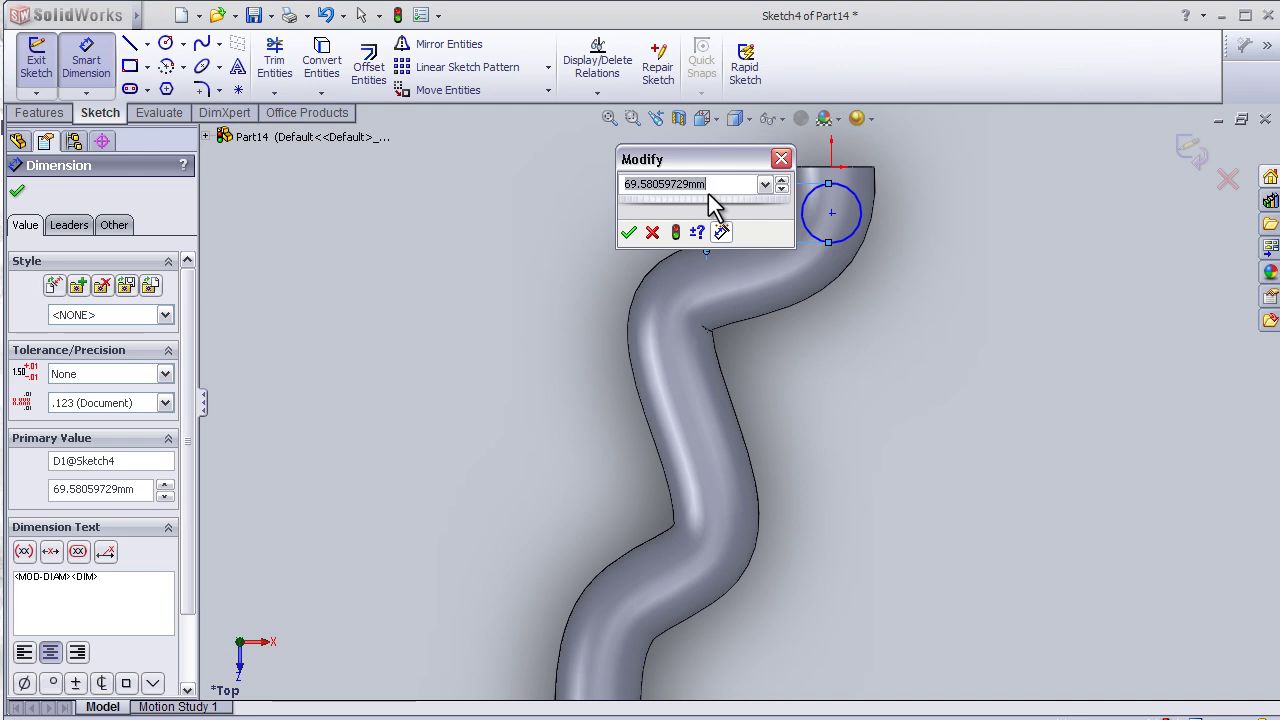
{"action": "type", "text": "55"}
{"action": "left_click", "coordinate": [629, 233]}
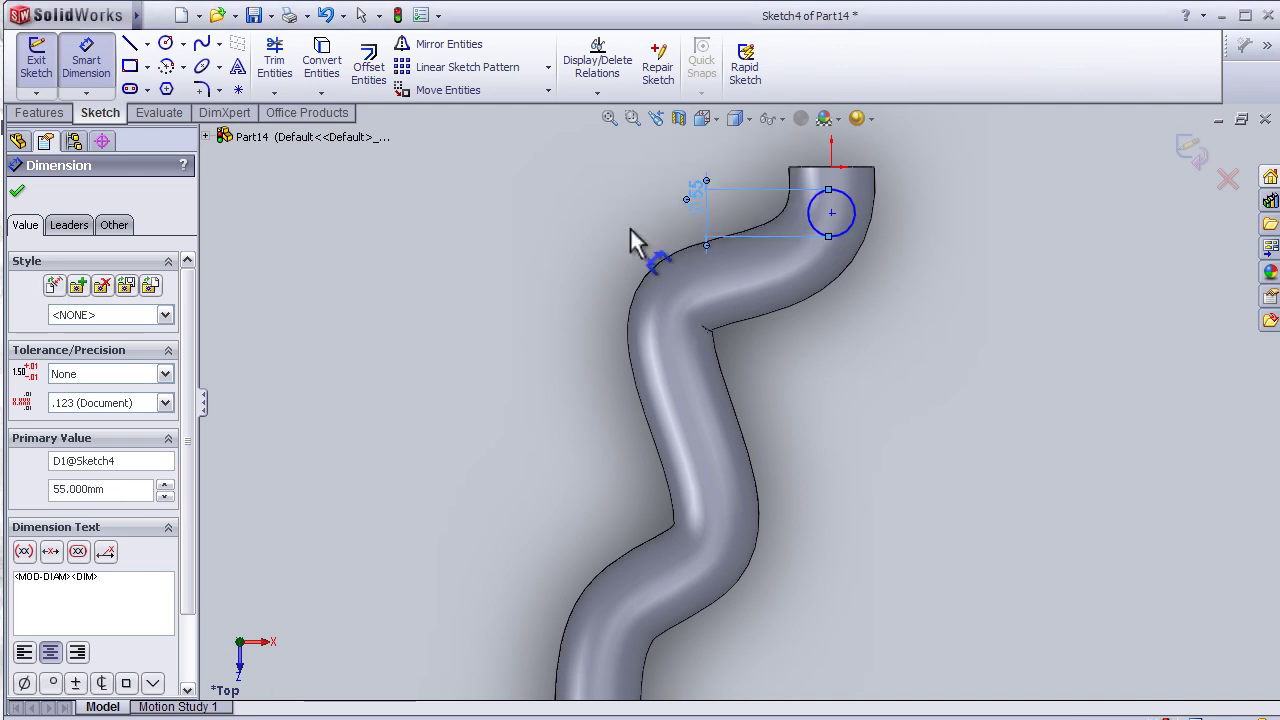
- Move the 55 mm circle by its centre slightly higher onto the tube's top end
{"action": "key", "text": "Escape"}
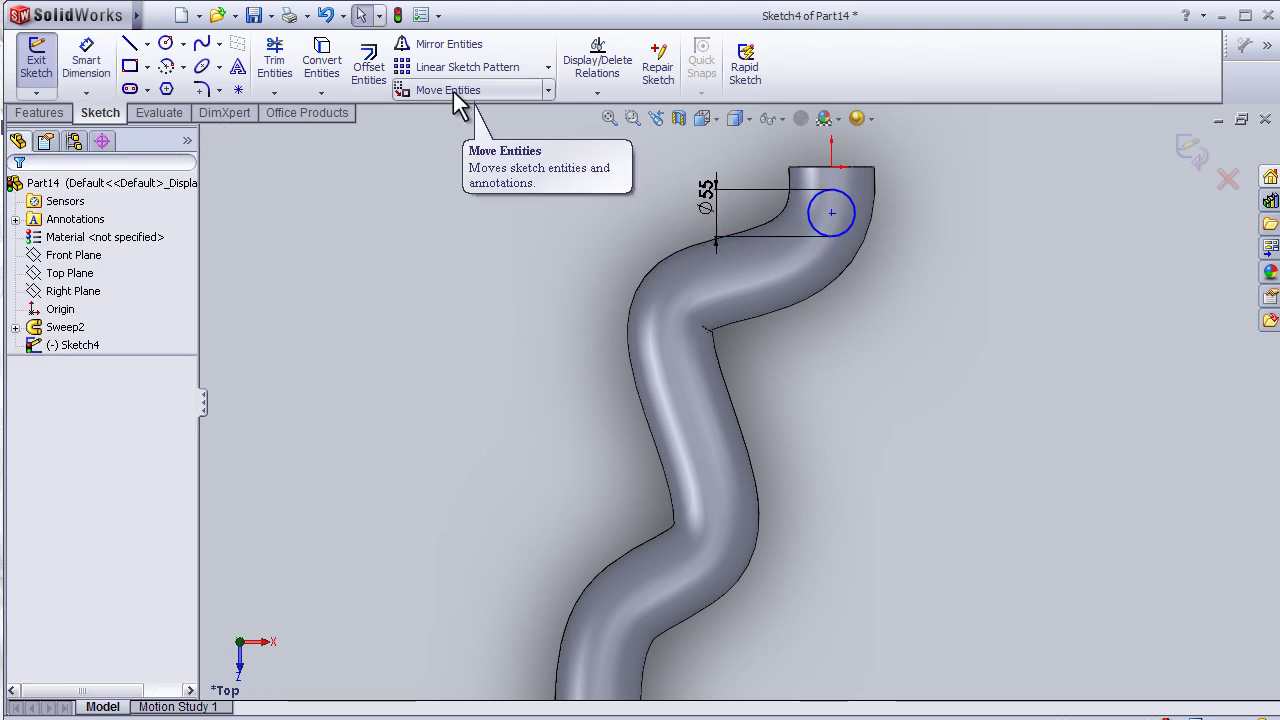
{"action": "left_click", "coordinate": [453, 91]}
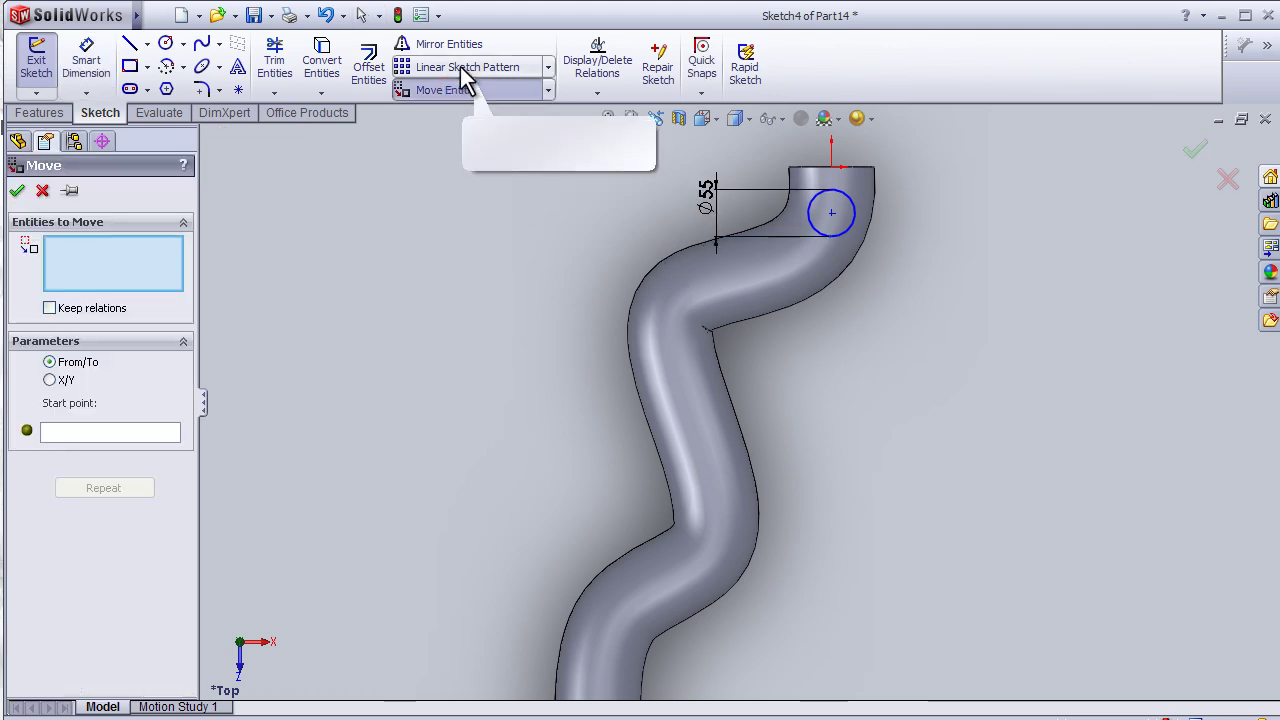
{"action": "left_click", "coordinate": [807, 211]}
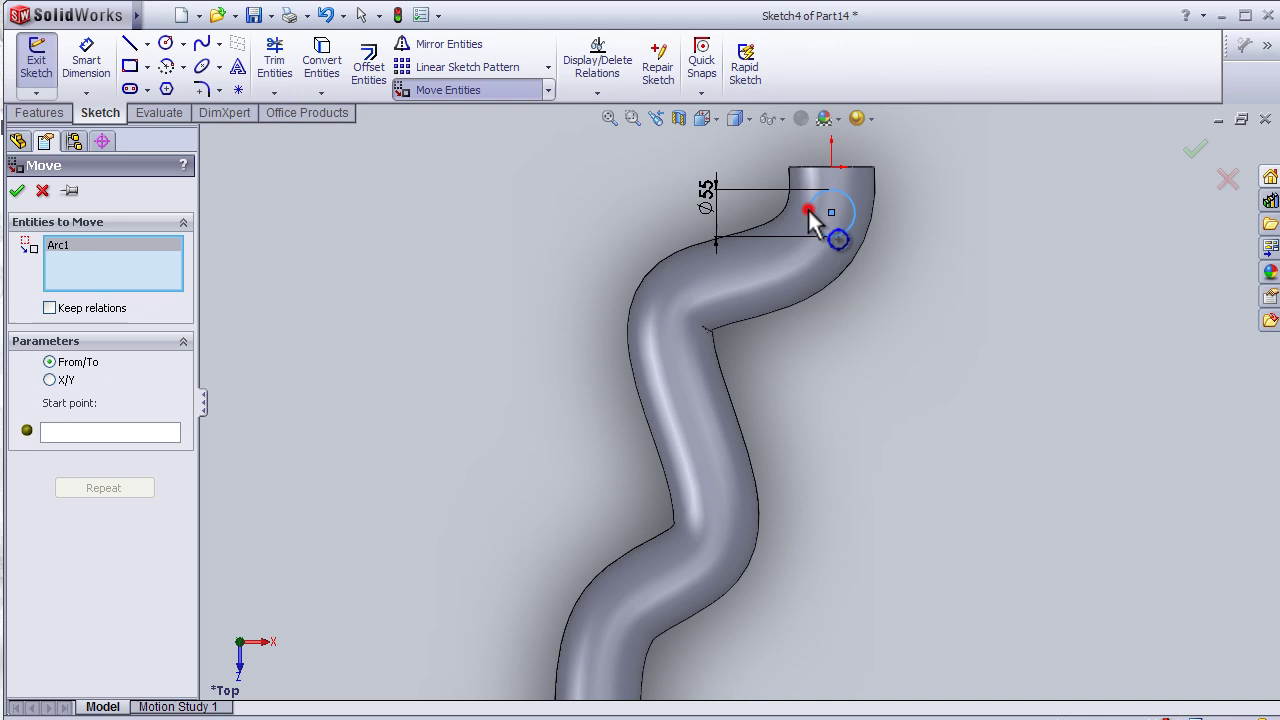
{"action": "left_click", "coordinate": [157, 434]}
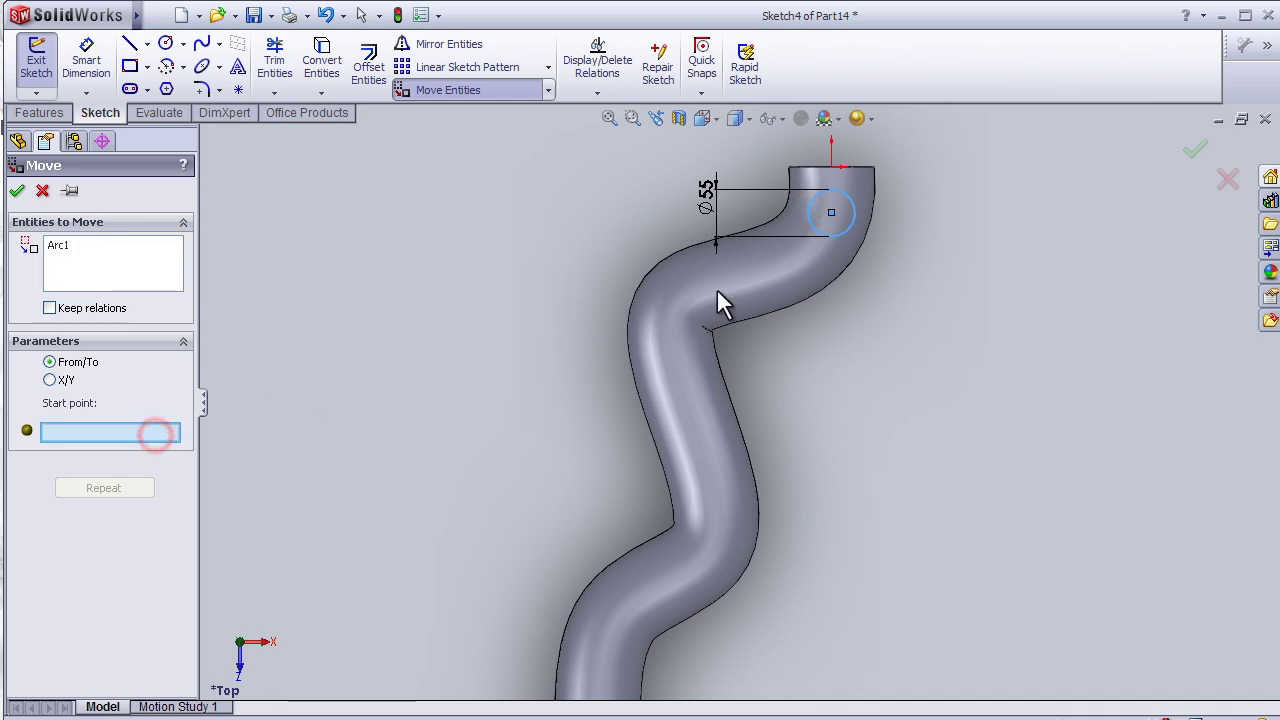
{"action": "left_click", "coordinate": [820, 190]}
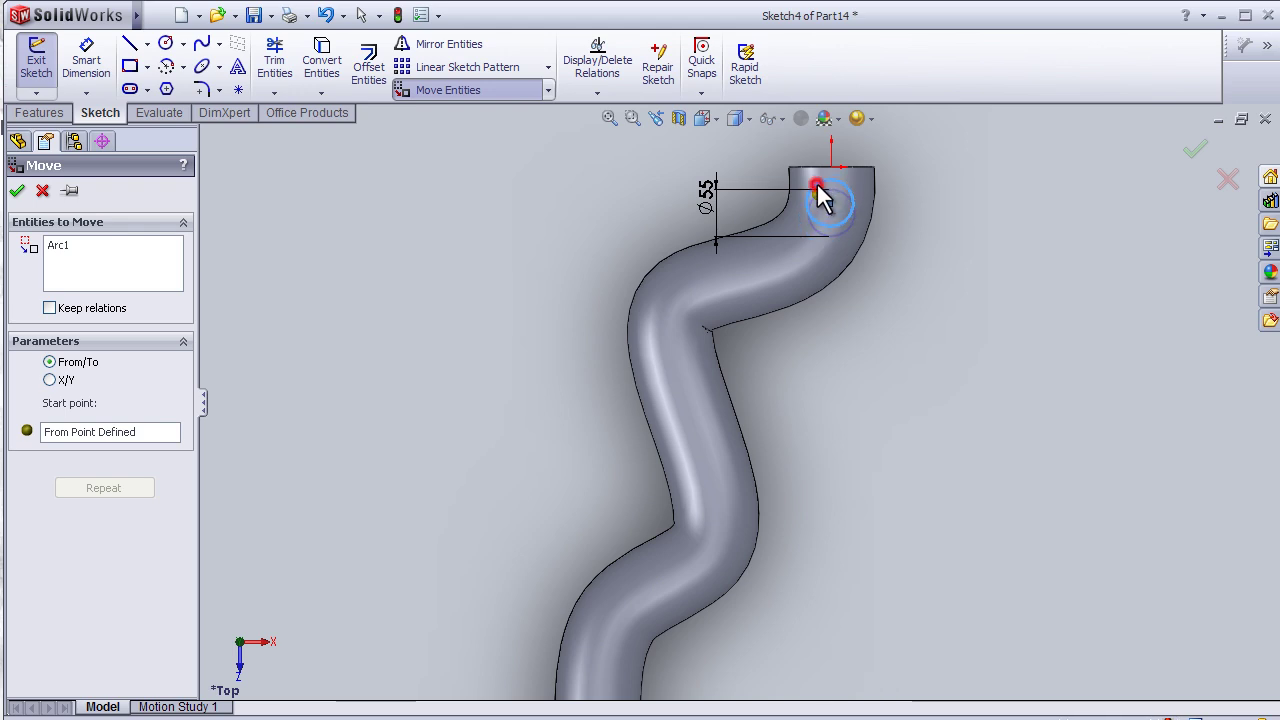
{"action": "left_click", "coordinate": [818, 188]}
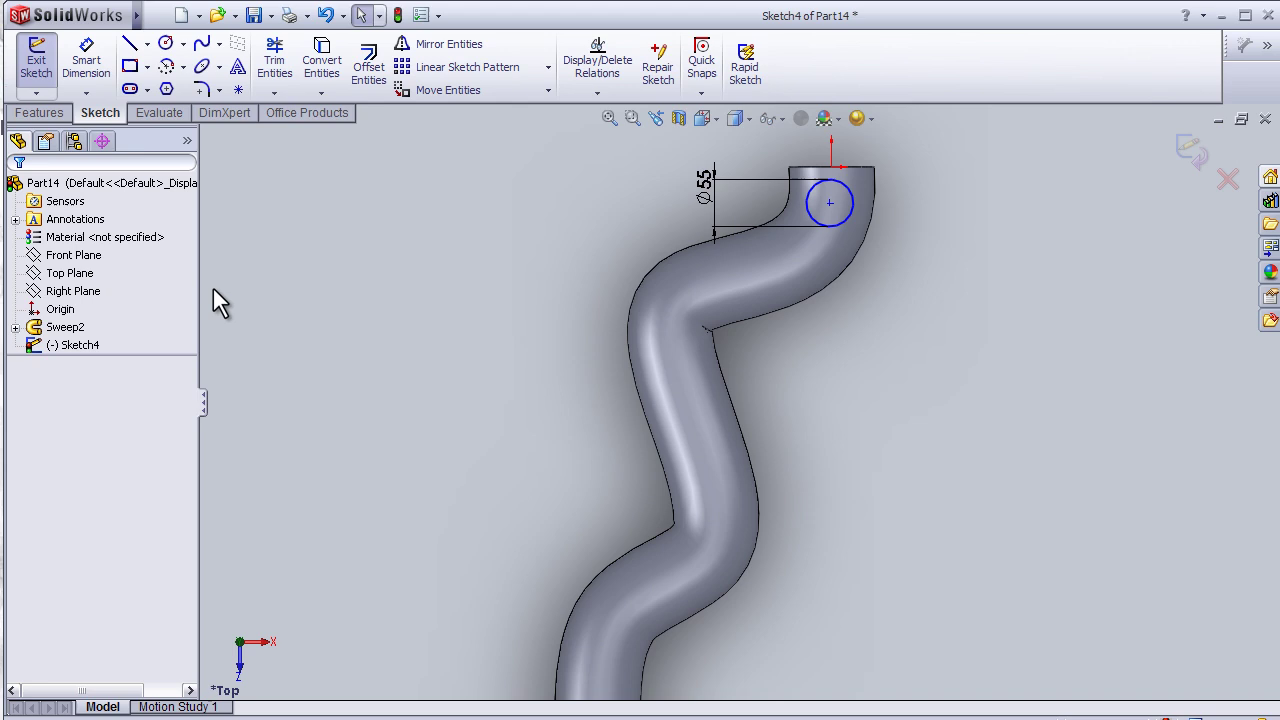
- Extrude-cut the 55 mm circle Mid Plane, 110 mm, through the tube's upper end
{"action": "left_click", "coordinate": [38, 113]}
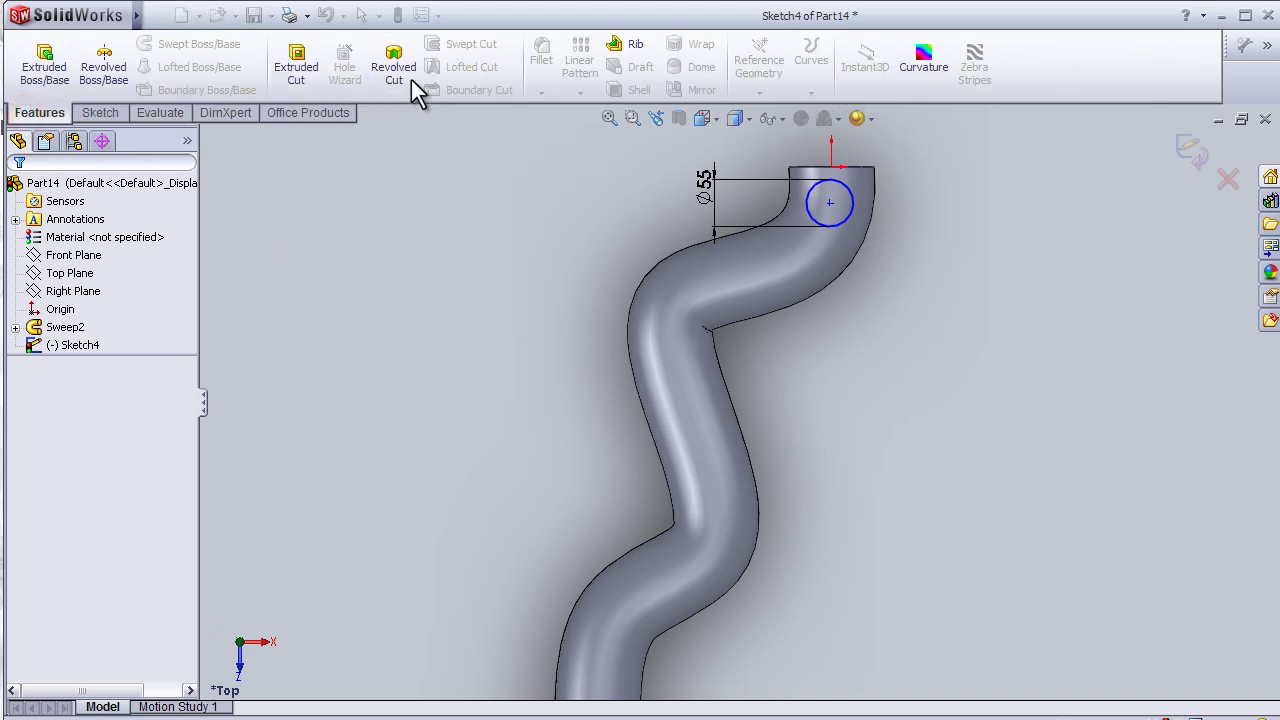
{"action": "left_click", "coordinate": [303, 80]}
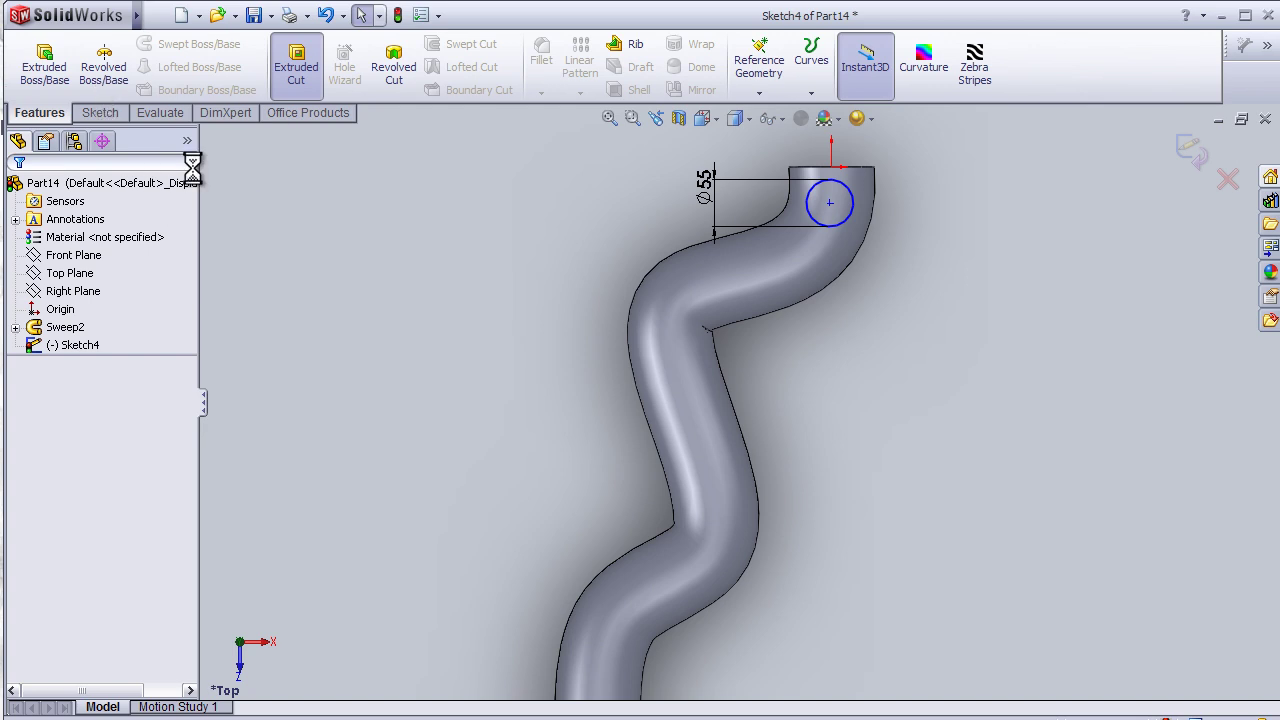
{"action": "left_click", "coordinate": [176, 307]}
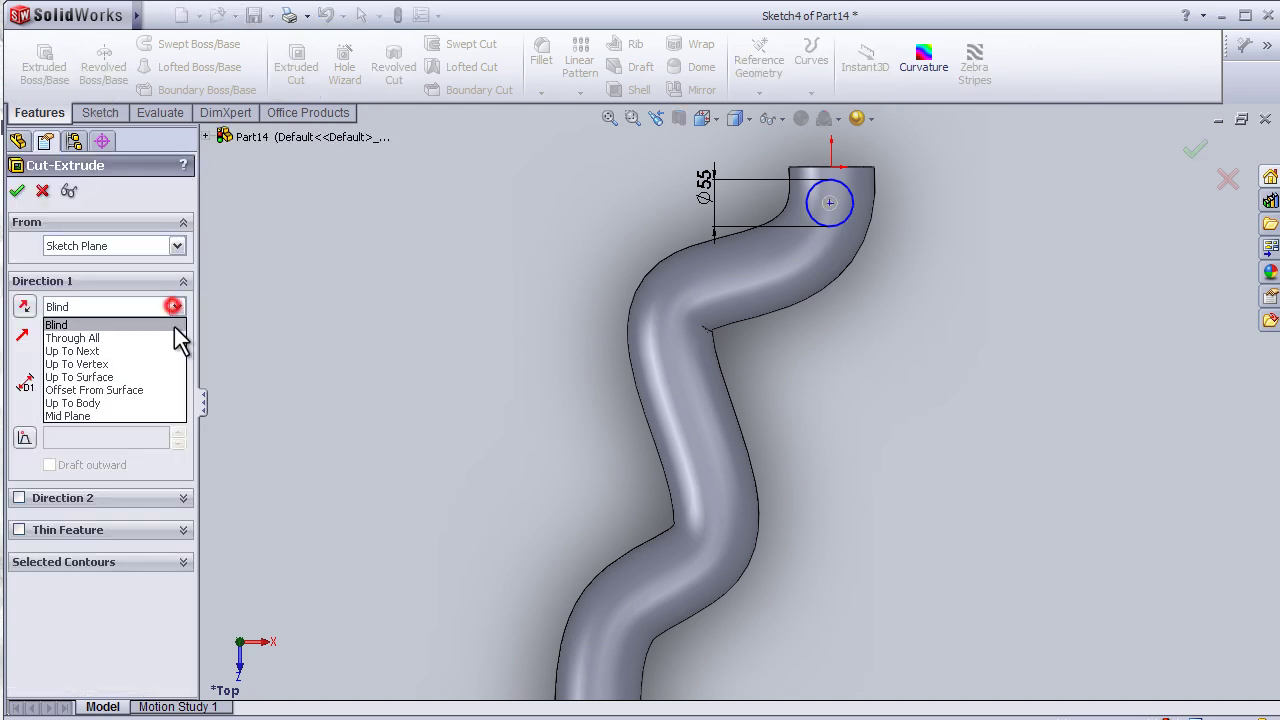
{"action": "left_click", "coordinate": [148, 416]}
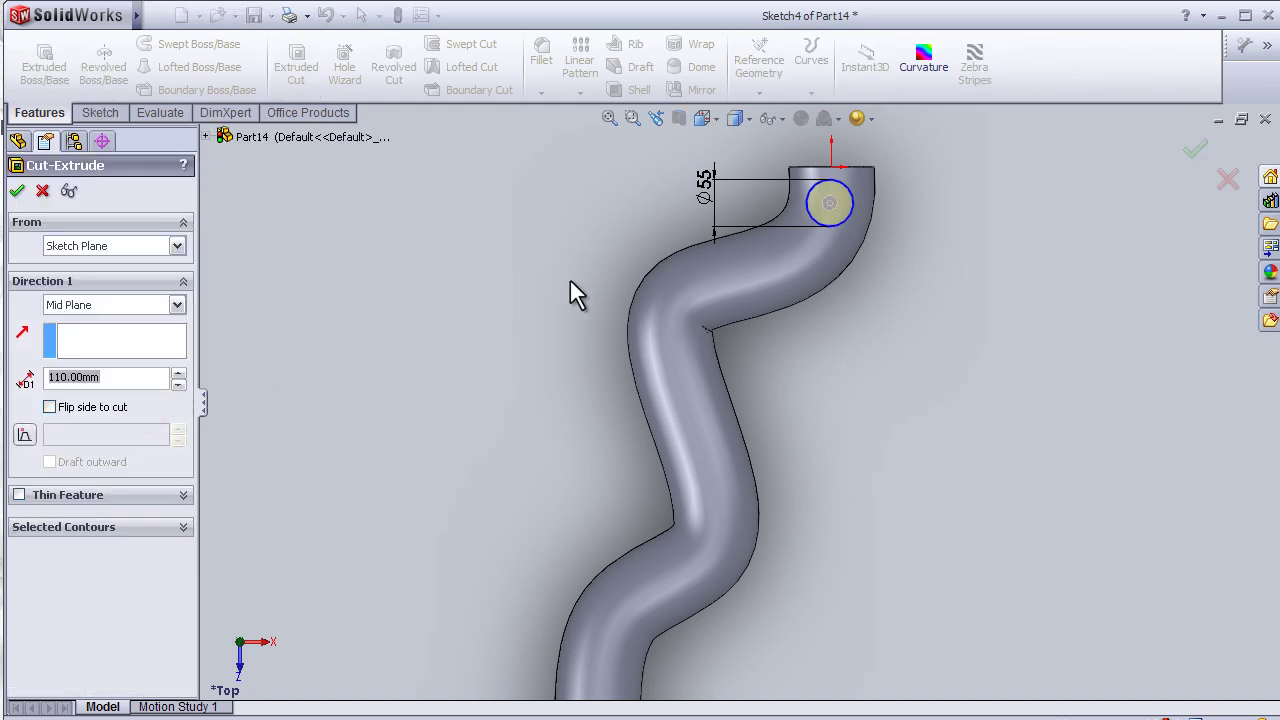
{"action": "mouse_move", "coordinate": [536, 300]}
{"action": "middle_mouse_down"}
{"action": "mouse_move", "coordinate": [442, 293]}
{"action": "mouse_move", "coordinate": [534, 320]}
{"action": "middle_mouse_up"}
{"action": "left_click", "coordinate": [1195, 150]}
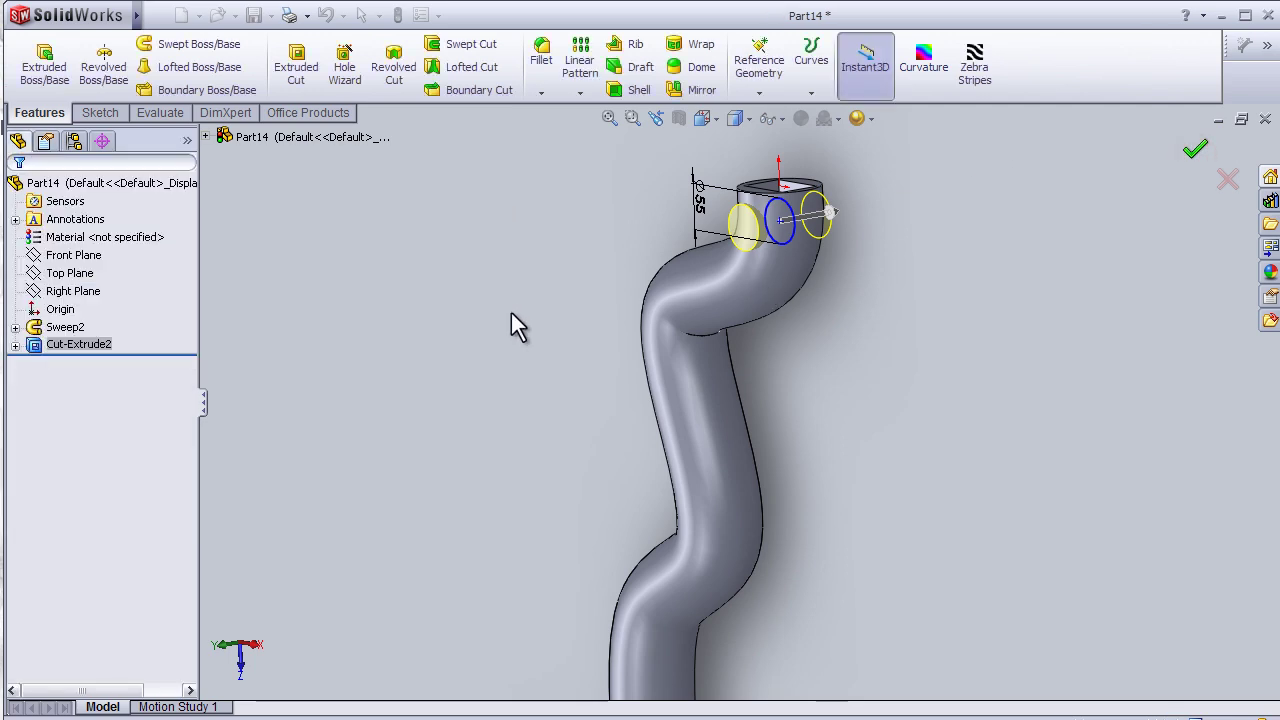
{"action": "mouse_move", "coordinate": [543, 300]}
{"action": "middle_mouse_down"}
{"action": "mouse_move", "coordinate": [603, 294]}
{"action": "mouse_move", "coordinate": [617, 263]}
{"action": "mouse_move", "coordinate": [757, 323]}
{"action": "mouse_move", "coordinate": [906, 361]}
{"action": "mouse_move", "coordinate": [846, 371]}
{"action": "mouse_move", "coordinate": [890, 369]}
{"action": "middle_mouse_up"}
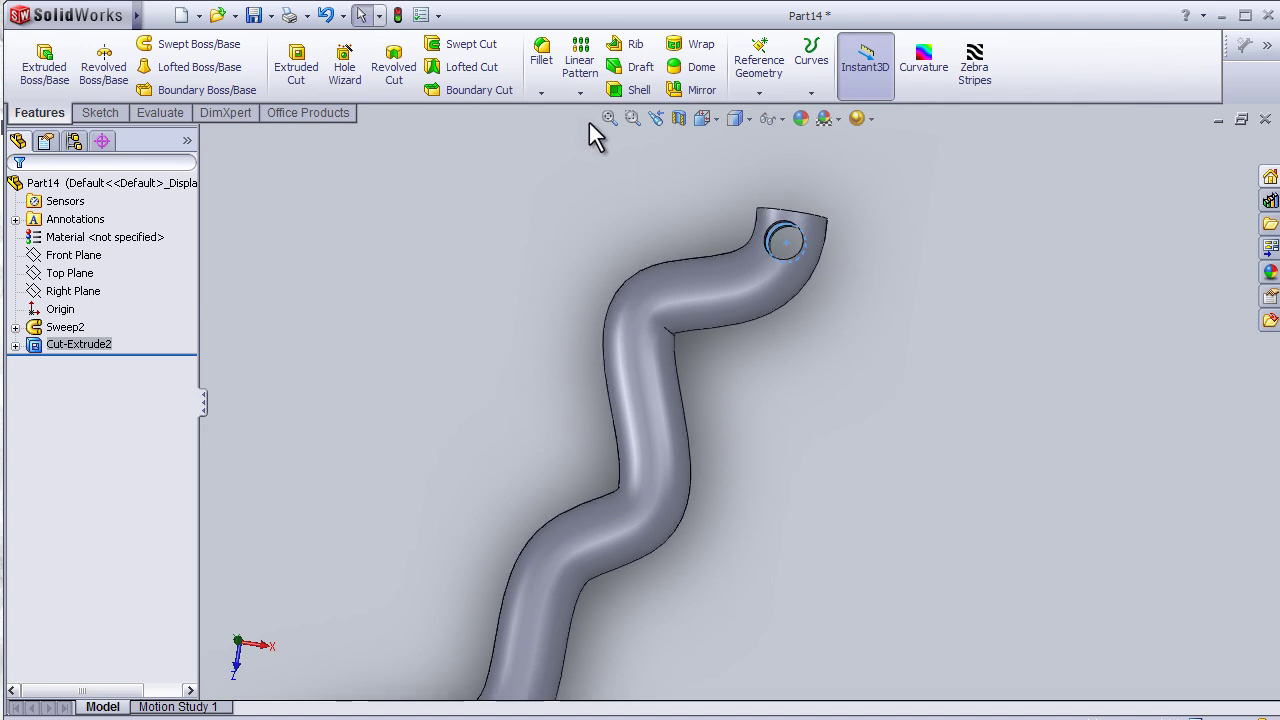
- Start a Curve Driven Pattern and expand Part14 and Sweep2 to show their sketches
{"action": "left_click", "coordinate": [581, 93]}
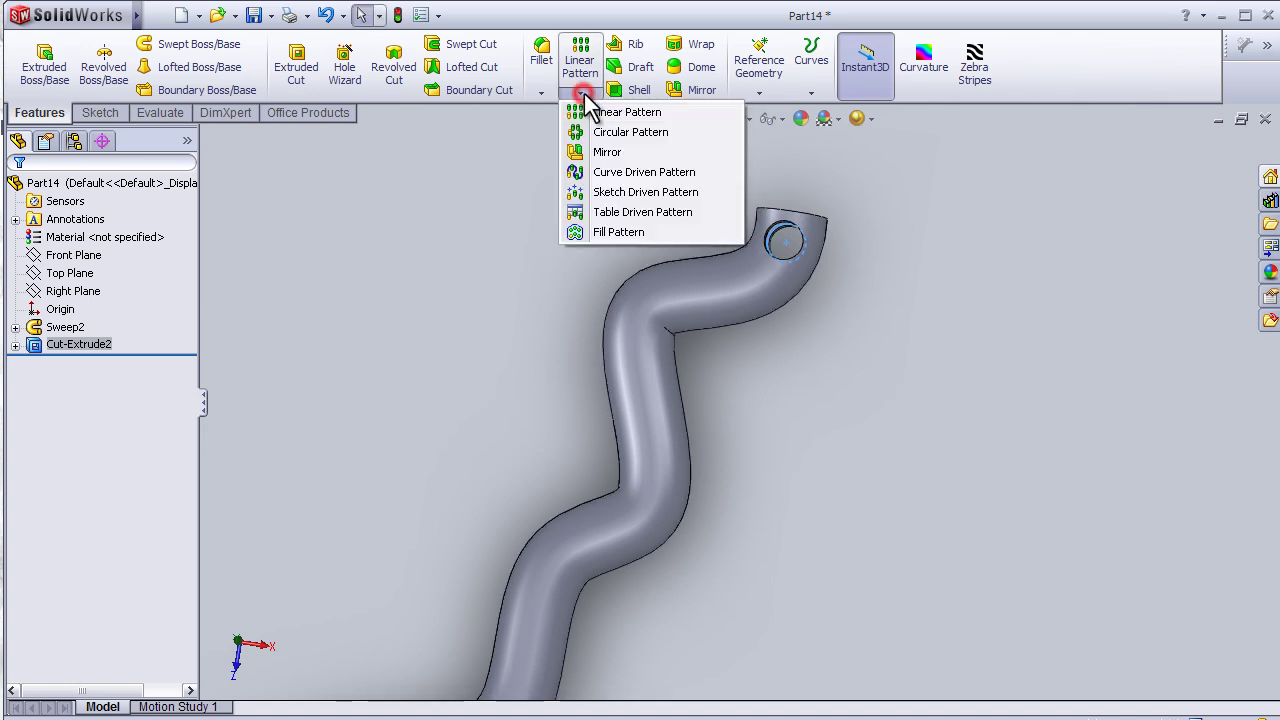
{"action": "left_click", "coordinate": [631, 172]}
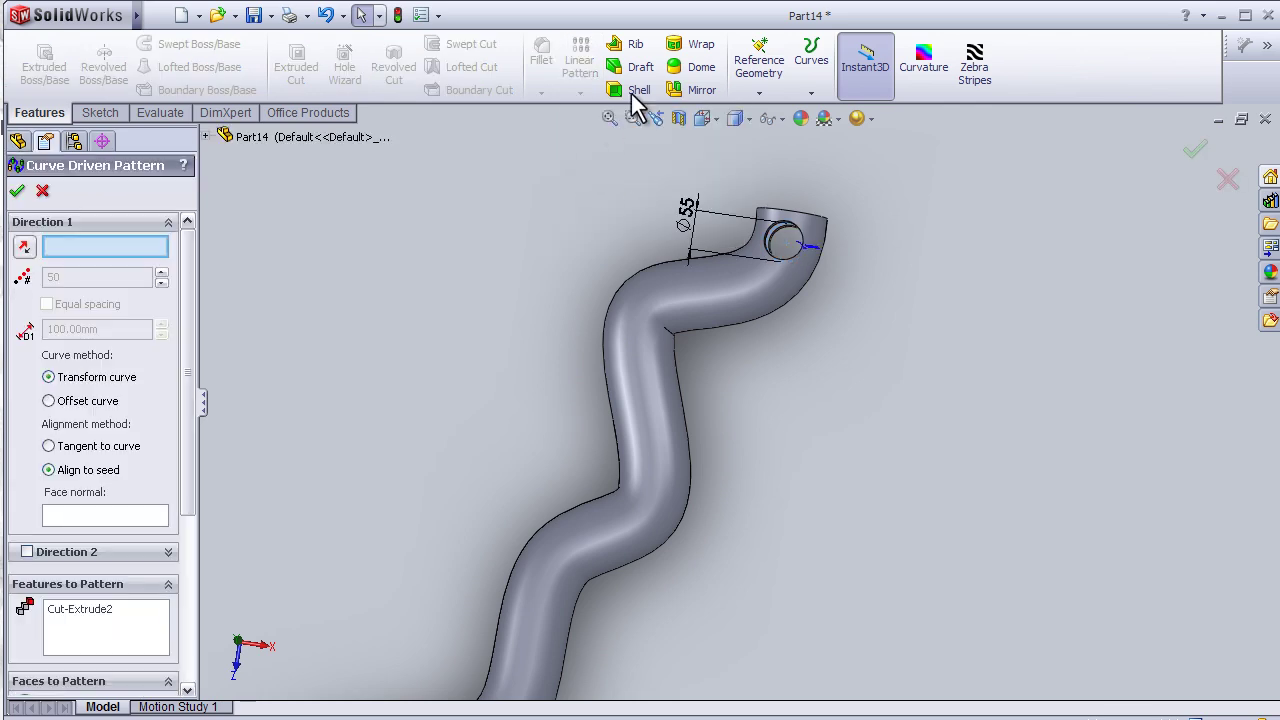
{"action": "left_click", "coordinate": [207, 137]}
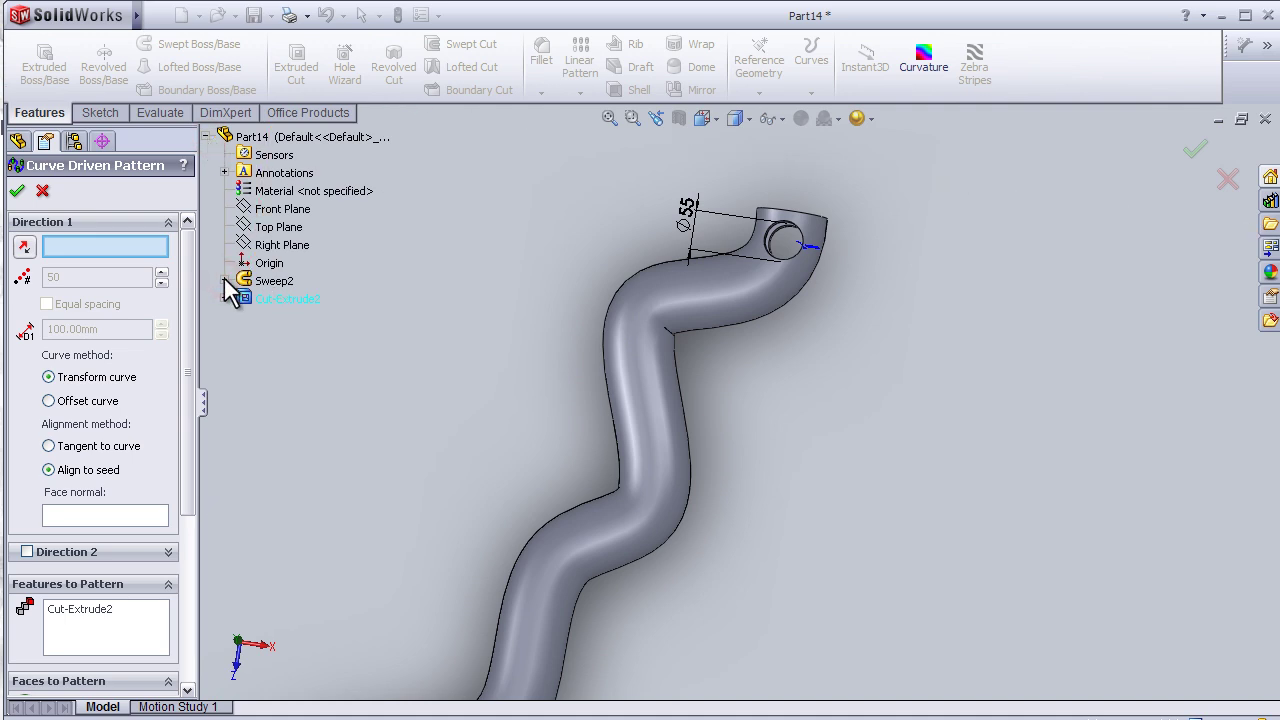
{"action": "left_click", "coordinate": [224, 281]}
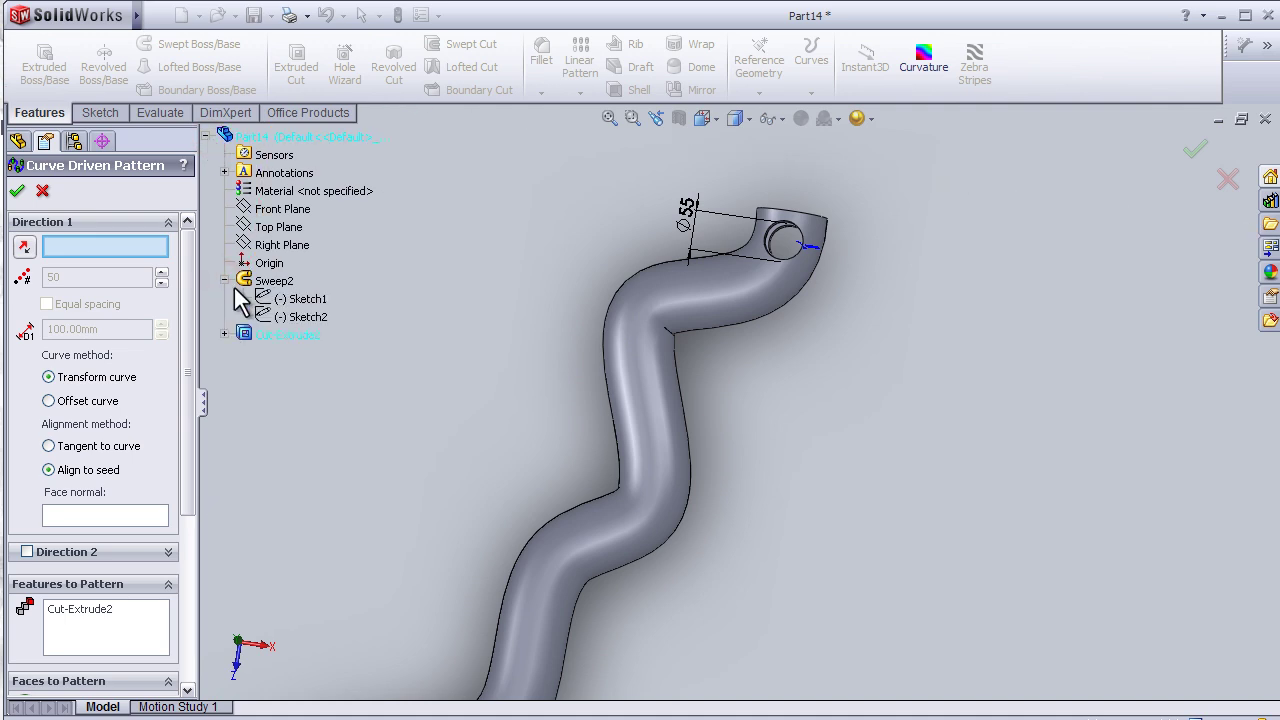
- Pattern Cut-Extrude2 along Sketch2 with 50 instances at 100 mm spacing
{"action": "left_click", "coordinate": [317, 318]}
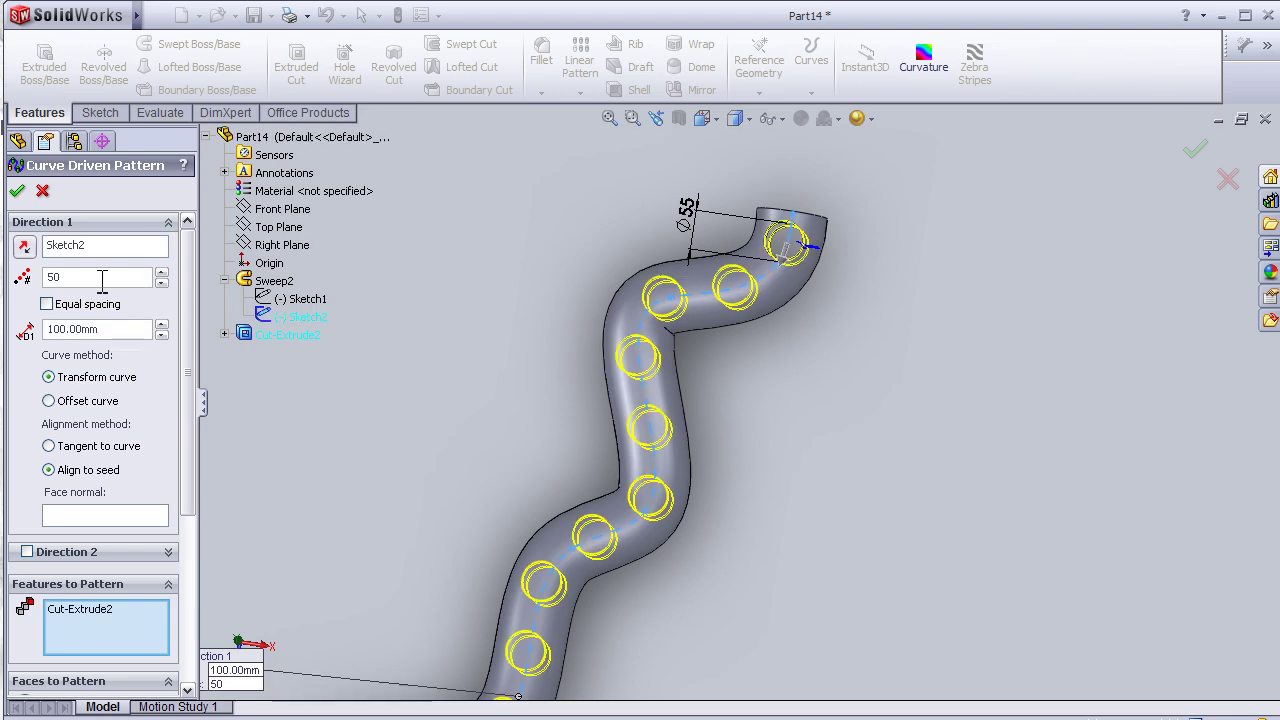
{"action": "left_click_drag", "start_coordinate": [83, 278], "coordinate": [49, 284]}
{"action": "left_click_drag", "start_coordinate": [131, 330], "coordinate": [45, 330]}
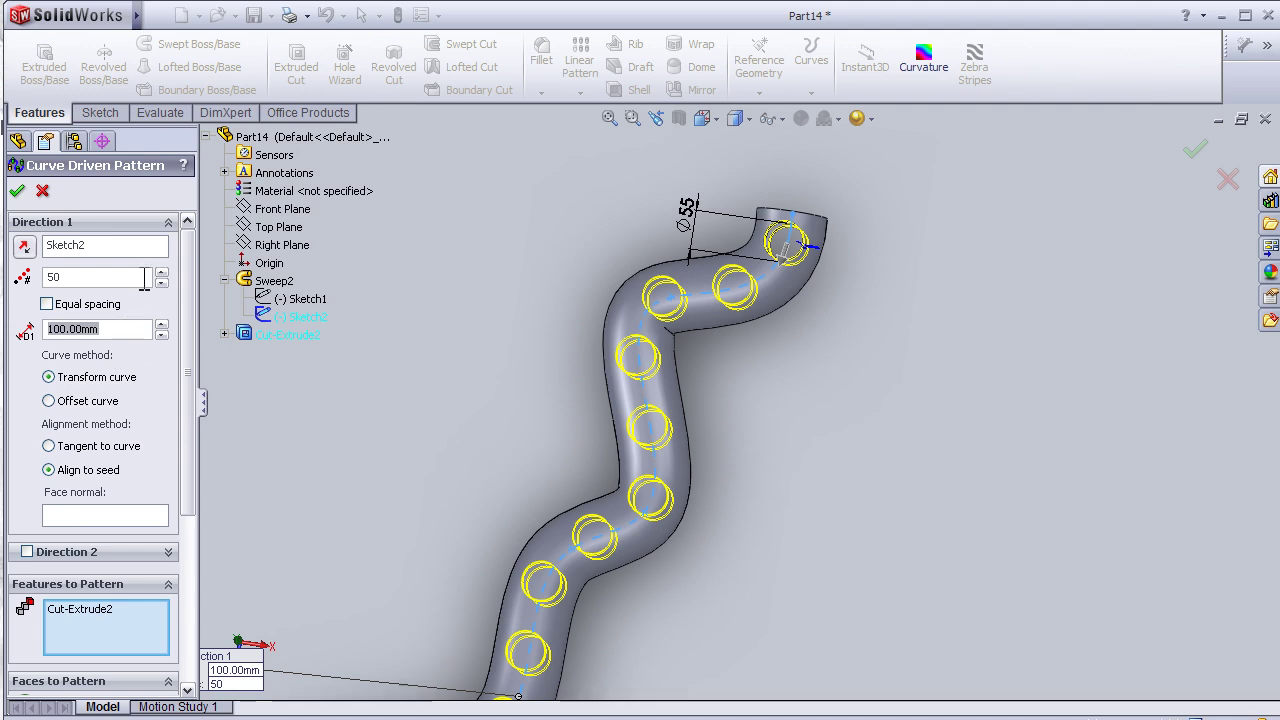
{"action": "mouse_move", "coordinate": [423, 369]}
{"action": "middle_mouse_down"}
{"action": "mouse_move", "coordinate": [443, 371]}
{"action": "mouse_move", "coordinate": [414, 351]}
{"action": "mouse_move", "coordinate": [216, 570]}
{"action": "middle_mouse_up"}
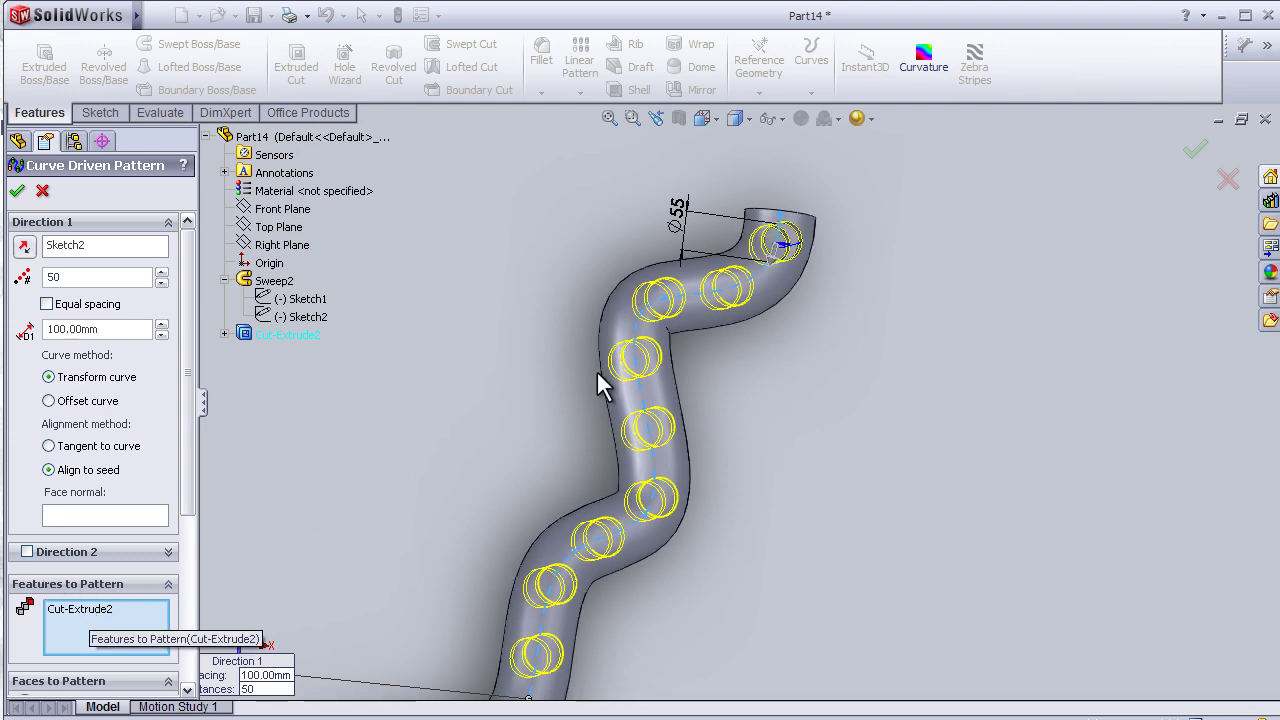
{"action": "left_click", "coordinate": [110, 607]}
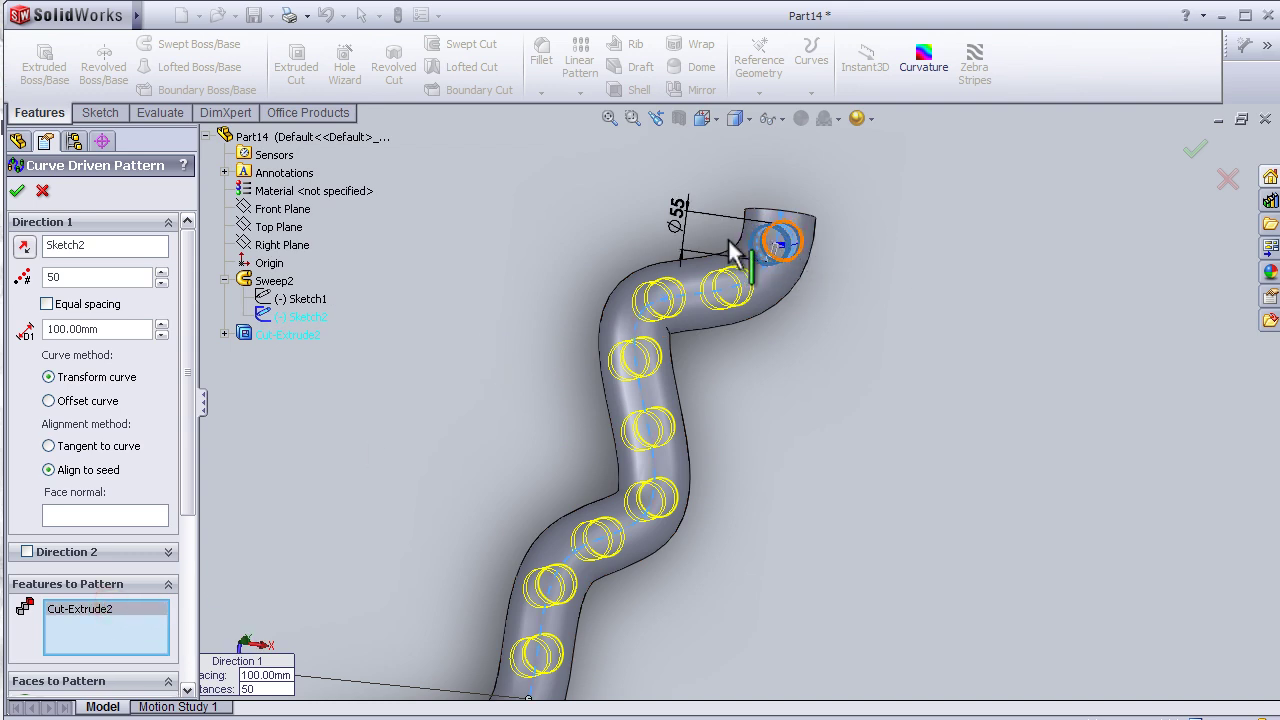
{"action": "left_click", "coordinate": [1194, 151]}
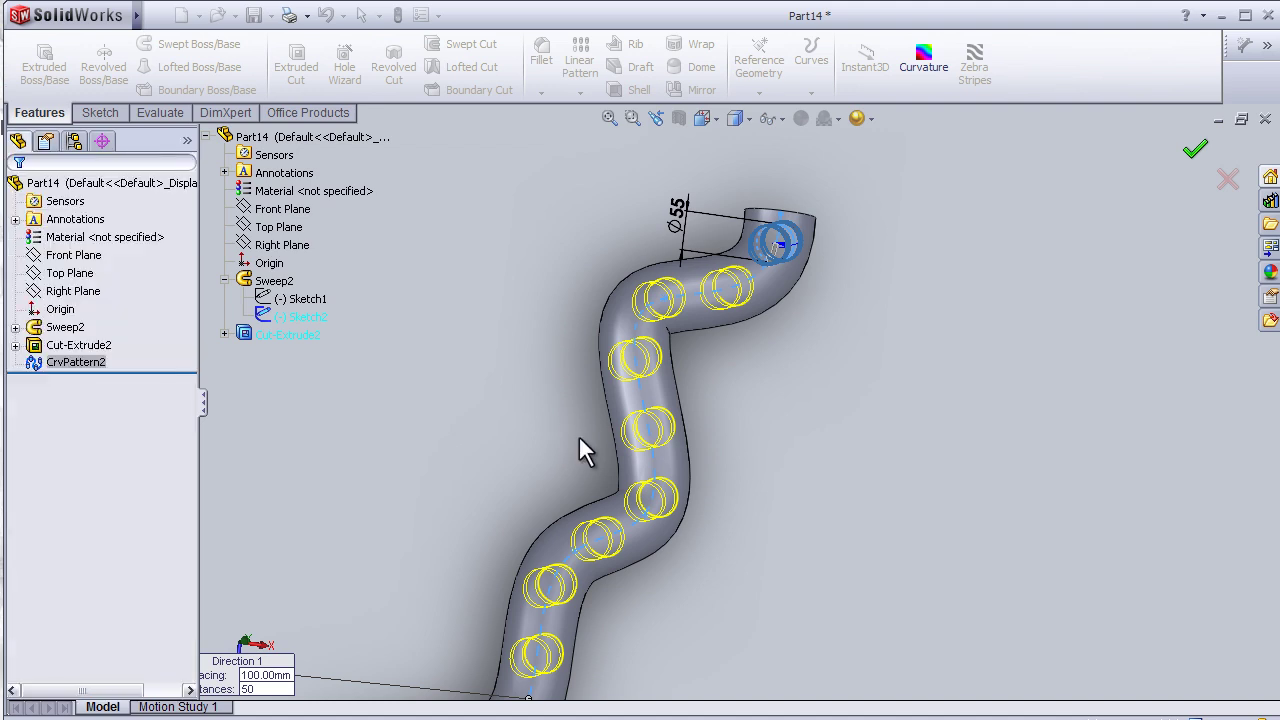
{"action": "mouse_move", "coordinate": [798, 420]}
{"action": "middle_mouse_down"}
{"action": "mouse_move", "coordinate": [766, 423]}
{"action": "mouse_move", "coordinate": [766, 411]}
{"action": "mouse_move", "coordinate": [820, 360]}
{"action": "mouse_move", "coordinate": [860, 380]}
{"action": "mouse_move", "coordinate": [786, 294]}
{"action": "middle_mouse_up"}
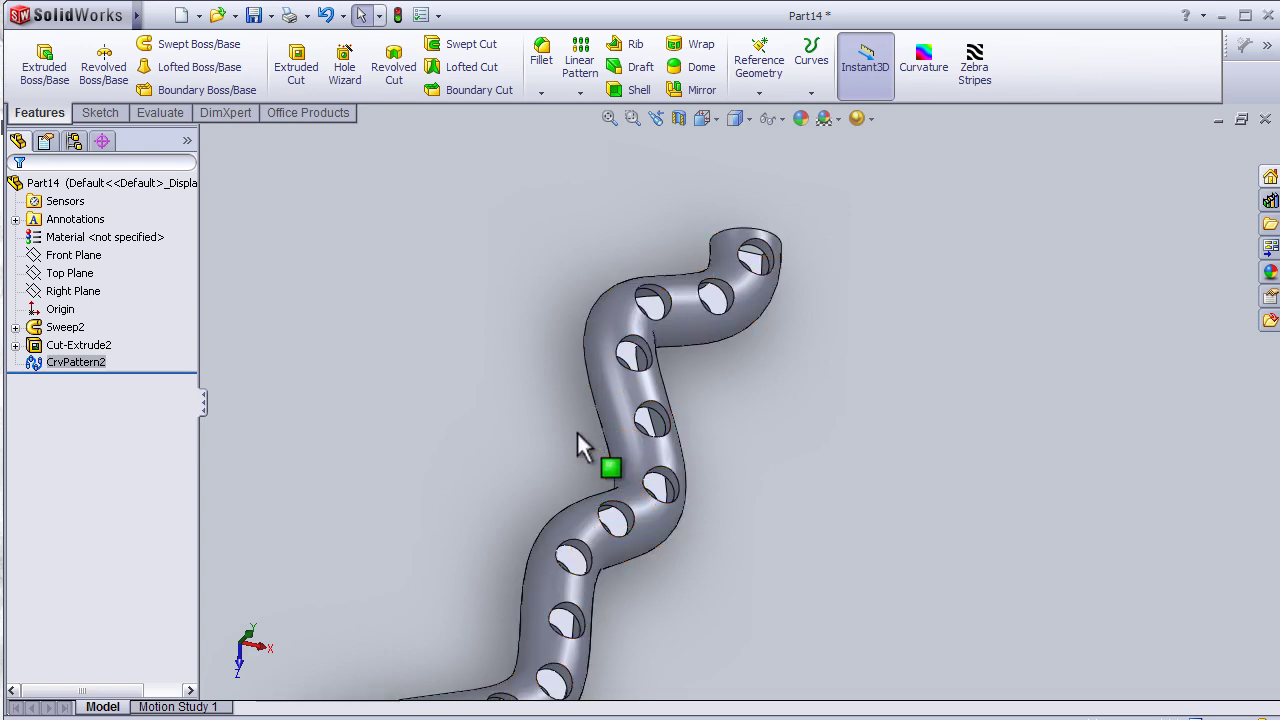
{"action": "scroll", "coordinate": [591, 427], "scroll_direction": "up", "scroll_amount": 1}
{"action": "scroll", "coordinate": [616, 405], "scroll_direction": "up", "scroll_amount": 1}
{"action": "scroll", "coordinate": [616, 407], "scroll_direction": "up", "scroll_amount": 1}
{"action": "scroll", "coordinate": [615, 407], "scroll_direction": "up", "scroll_amount": 1}
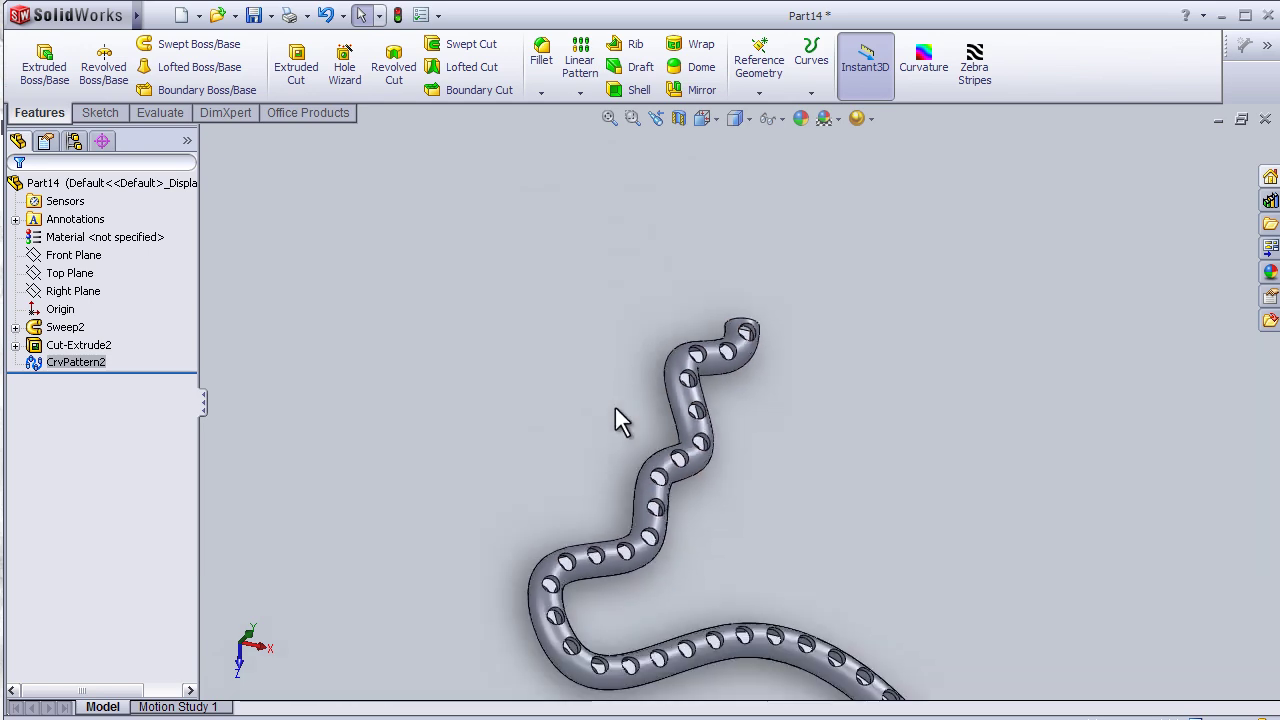
{"action": "scroll", "coordinate": [614, 408], "scroll_direction": "up", "scroll_amount": 1}
{"action": "middle_click_drag", "start_coordinate": [794, 431], "coordinate": [792, 432]}
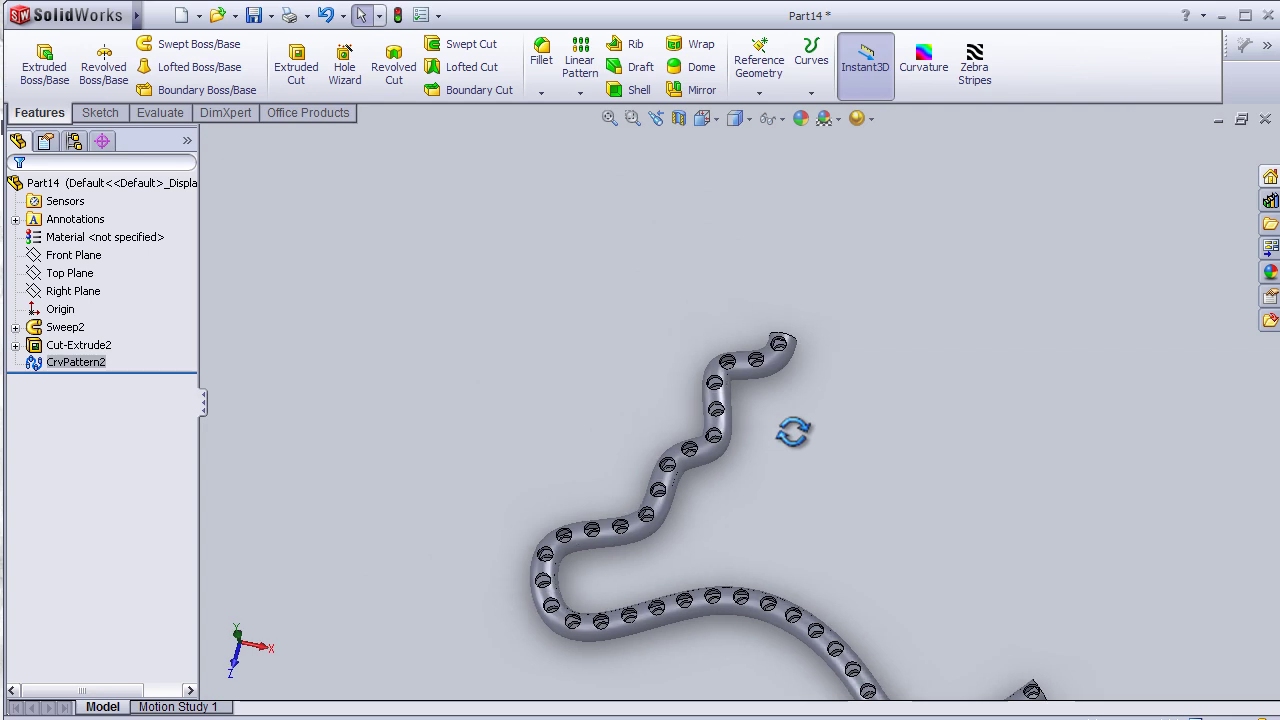
{"action": "key", "text": "Left"}
{"action": "key", "text": "Right"}
{"action": "scroll", "coordinate": [792, 432], "scroll_direction": "up", "scroll_amount": 2}
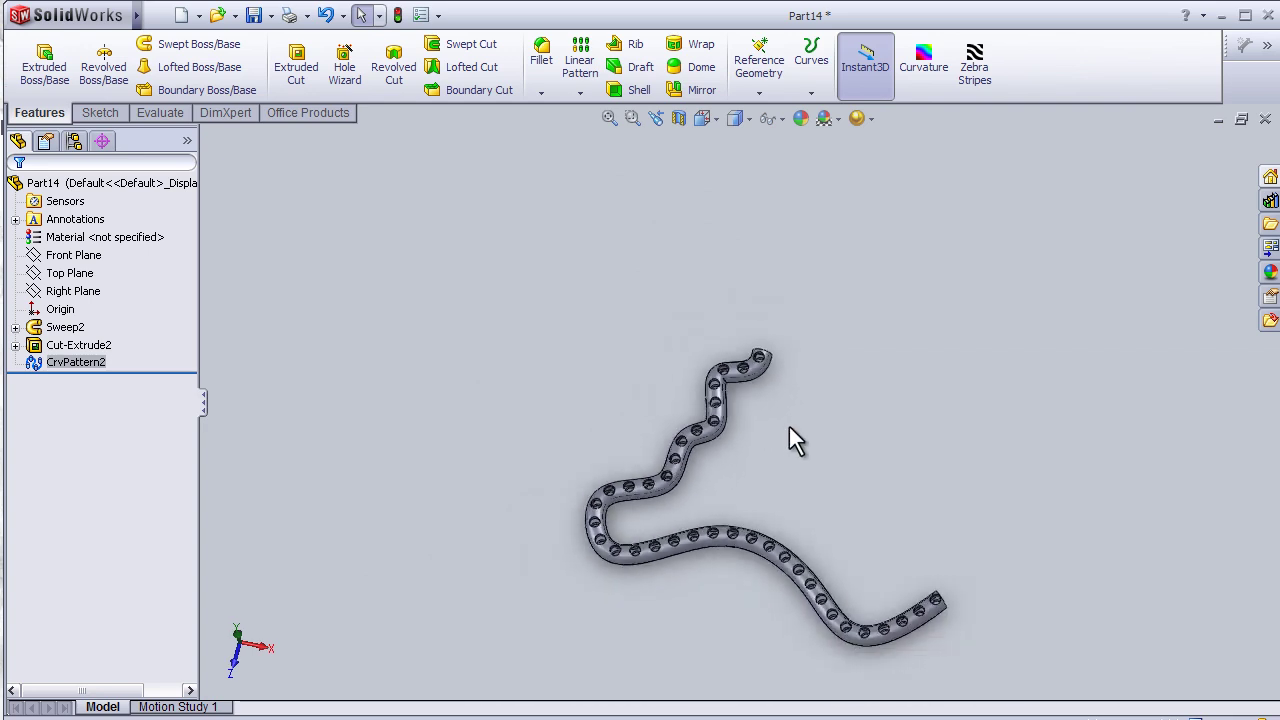
{"action": "middle_click_drag", "start_coordinate": [785, 452], "coordinate": [792, 478]}
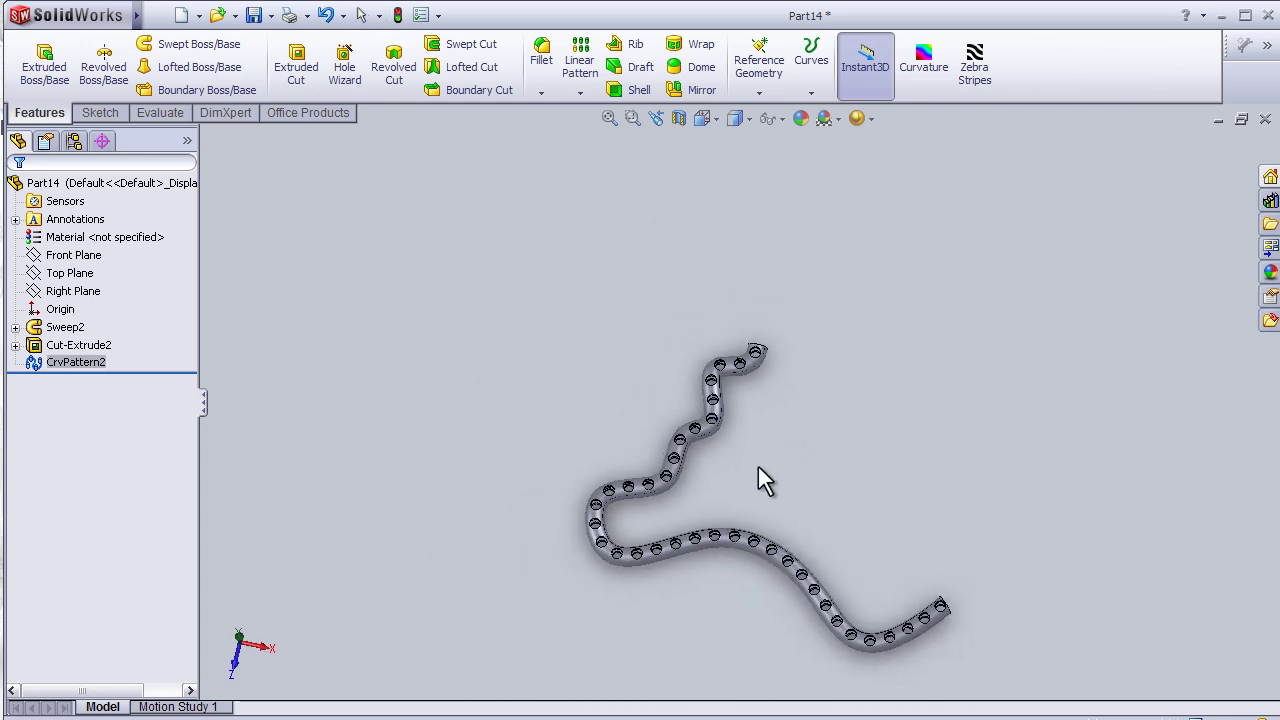
{"action": "scroll", "coordinate": [730, 628], "scroll_direction": "up", "scroll_amount": 1}
{"action": "scroll", "coordinate": [730, 628], "scroll_direction": "up", "scroll_amount": 1}
{"action": "scroll", "coordinate": [737, 600], "scroll_direction": "up", "scroll_amount": 2}
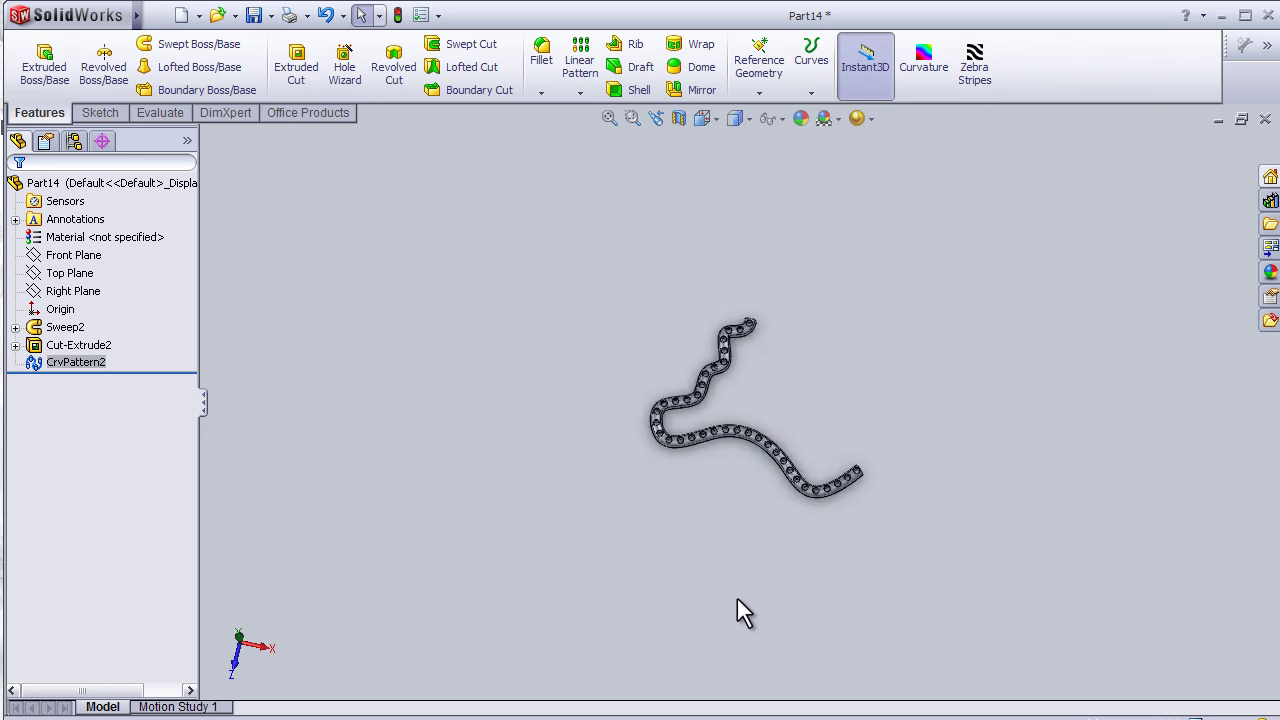
{"action": "scroll", "coordinate": [737, 598], "scroll_direction": "down", "scroll_amount": 2}
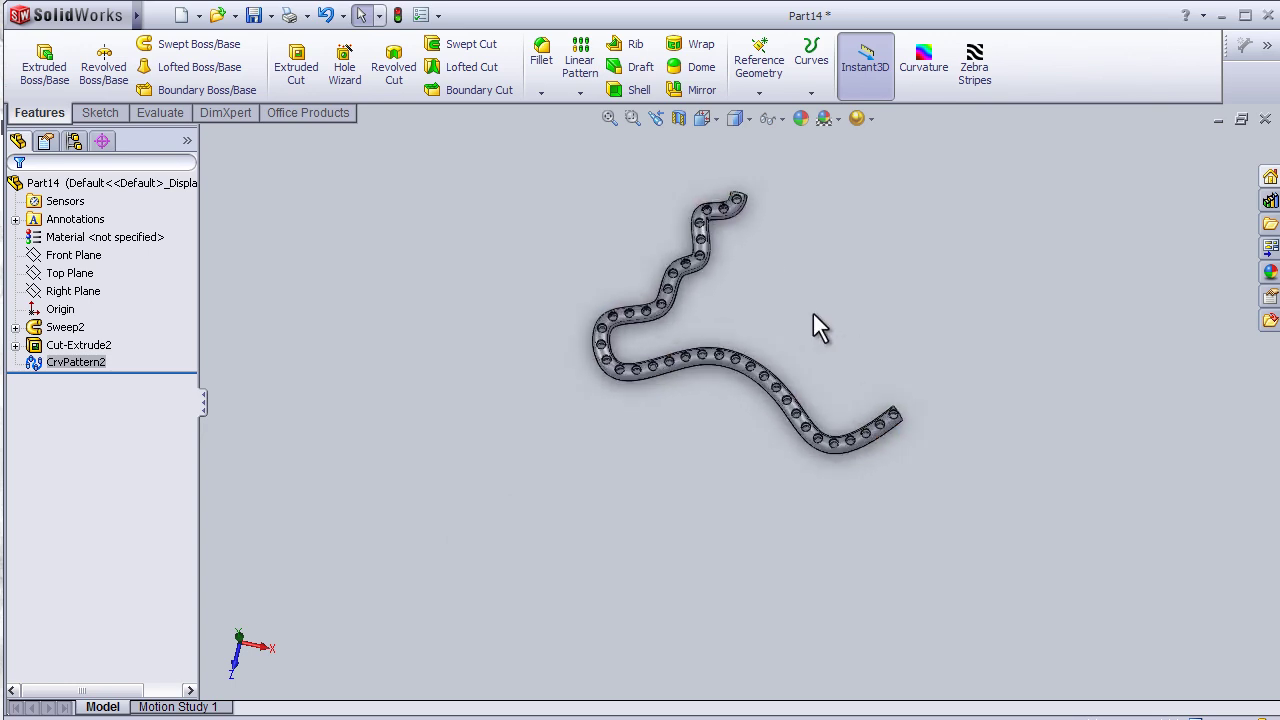
{"action": "scroll", "coordinate": [812, 313], "scroll_direction": "down", "scroll_amount": 1}
{"action": "scroll", "coordinate": [812, 313], "scroll_direction": "down", "scroll_amount": 1}
{"action": "scroll", "coordinate": [800, 315], "scroll_direction": "down", "scroll_amount": 1}
{"action": "scroll", "coordinate": [789, 318], "scroll_direction": "down", "scroll_amount": 1}
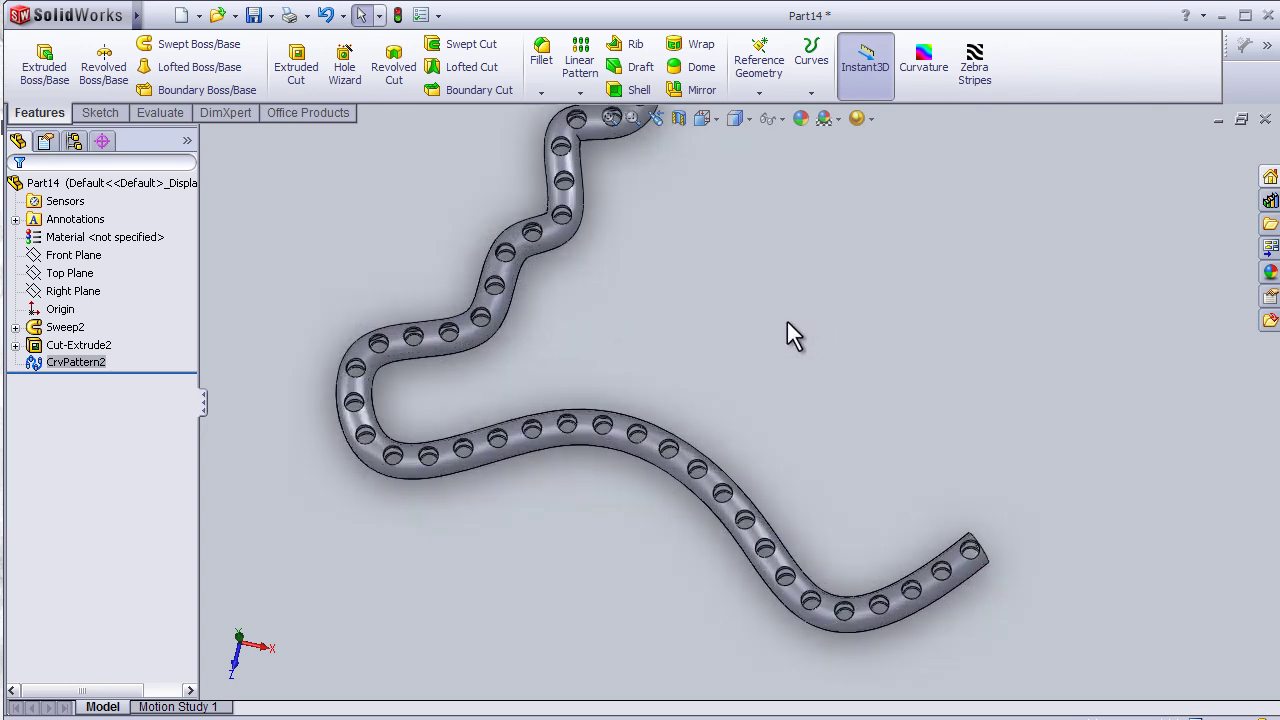
{"action": "mouse_move", "coordinate": [729, 313]}
{"action": "middle_mouse_down"}
{"action": "mouse_move", "coordinate": [754, 317]}
{"action": "mouse_move", "coordinate": [768, 261]}
{"action": "mouse_move", "coordinate": [617, 280]}
{"action": "mouse_move", "coordinate": [546, 263]}
{"action": "mouse_move", "coordinate": [471, 271]}
{"action": "mouse_move", "coordinate": [457, 317]}
{"action": "mouse_move", "coordinate": [406, 383]}
{"action": "mouse_move", "coordinate": [342, 420]}
{"action": "mouse_move", "coordinate": [374, 506]}
{"action": "mouse_move", "coordinate": [400, 529]}
{"action": "mouse_move", "coordinate": [366, 532]}
{"action": "middle_mouse_up"}
{"action": "mouse_move", "coordinate": [857, 313]}
{"action": "middle_mouse_down"}
{"action": "mouse_move", "coordinate": [747, 347]}
{"action": "mouse_move", "coordinate": [734, 323]}
{"action": "mouse_move", "coordinate": [749, 449]}
{"action": "middle_mouse_up"}
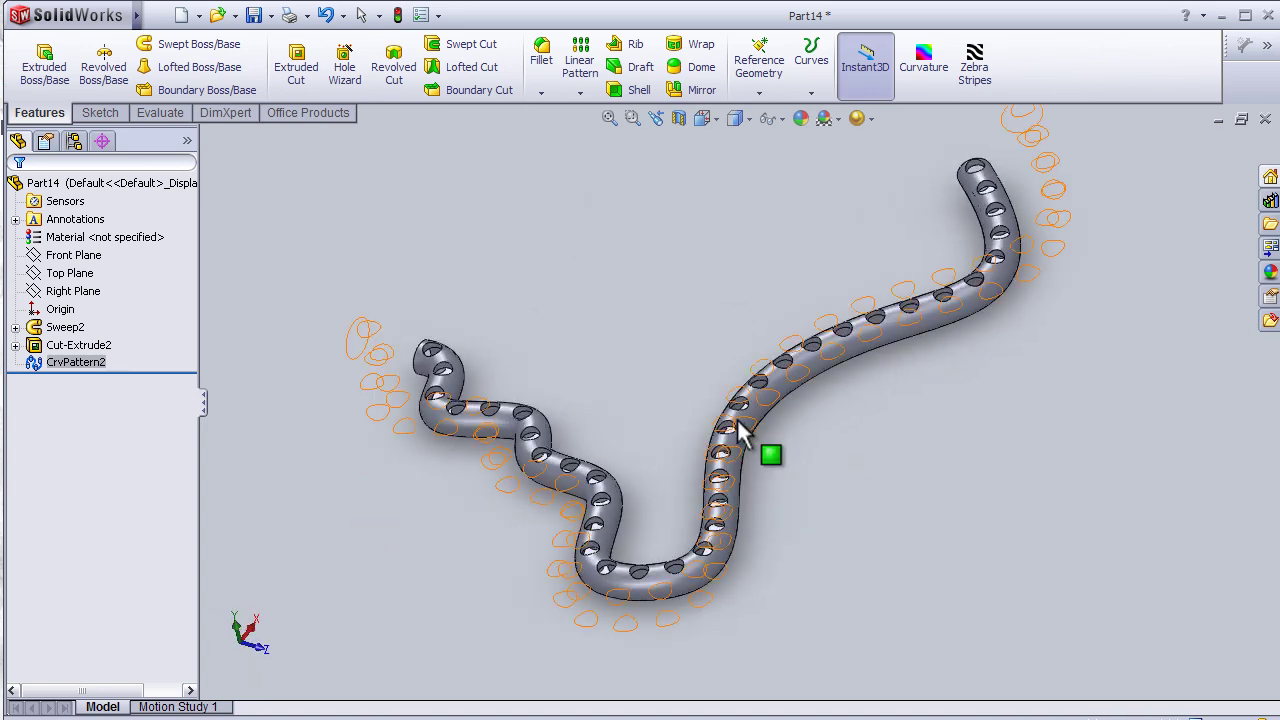
{"action": "scroll", "coordinate": [710, 495], "scroll_direction": "down", "scroll_amount": 2}
{"action": "scroll", "coordinate": [660, 442], "scroll_direction": "down", "scroll_amount": 2}
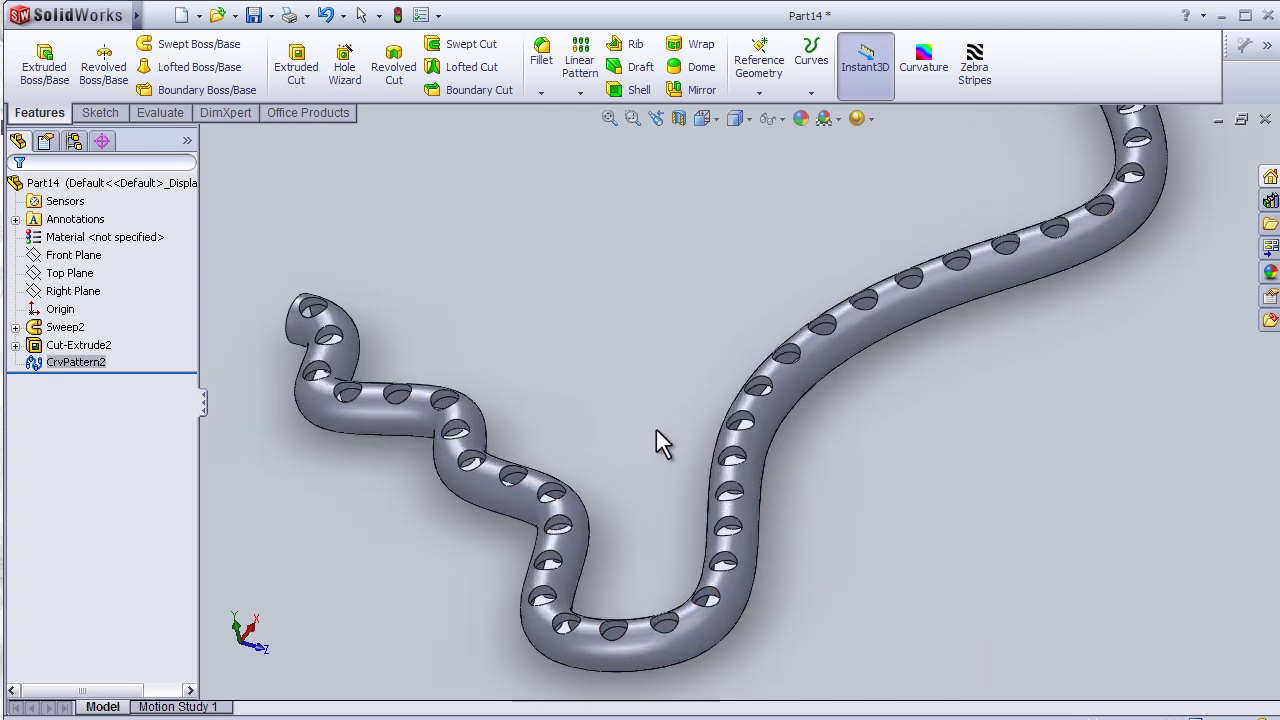
{"action": "mouse_move", "coordinate": [661, 405]}
{"action": "middle_mouse_down"}
{"action": "mouse_move", "coordinate": [694, 363]}
{"action": "mouse_move", "coordinate": [687, 383]}
{"action": "mouse_move", "coordinate": [640, 391]}
{"action": "middle_mouse_up"}
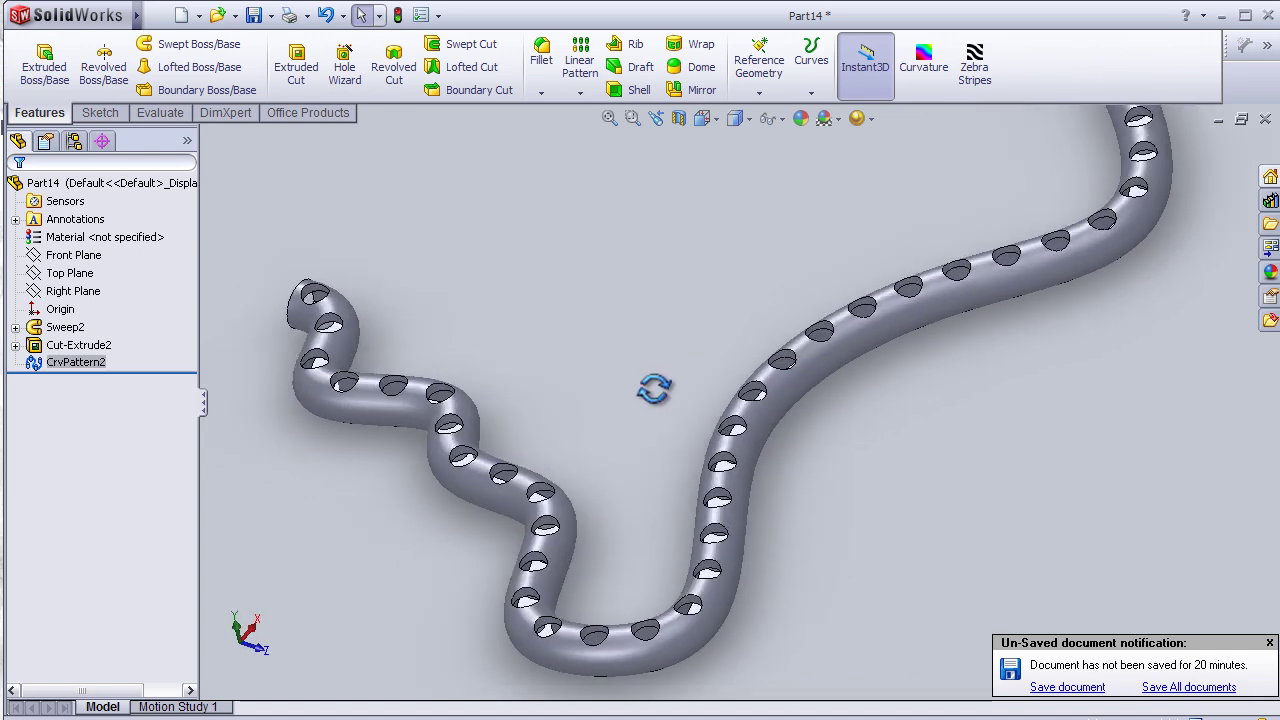